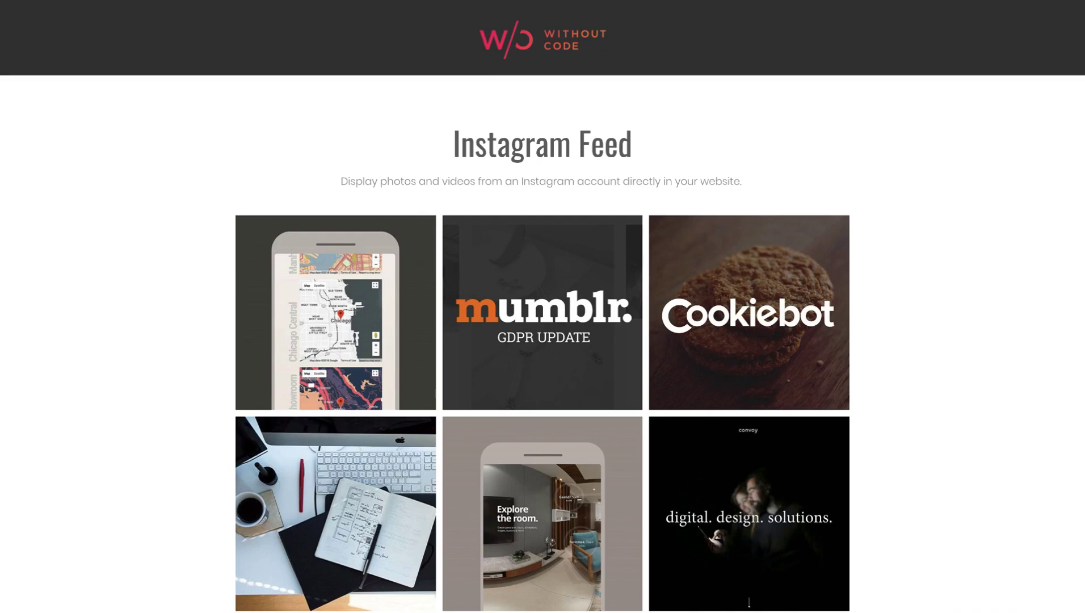
# - Preview the demo feed's lightbox, stepping through two images, then open the Google Maps post
pyautogui.click(343, 321)
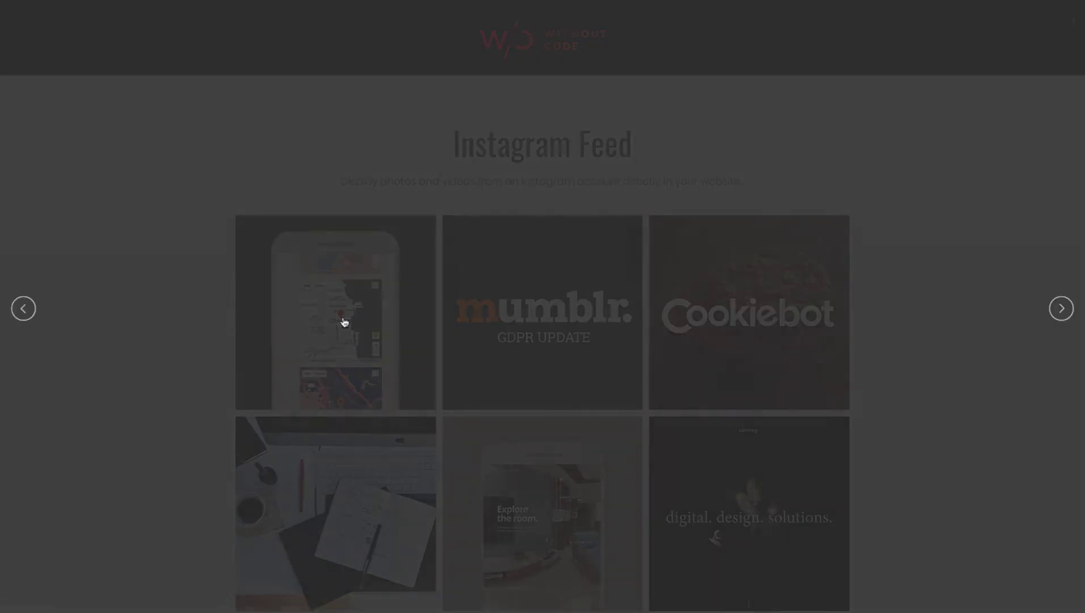
pyautogui.click(1063, 314)
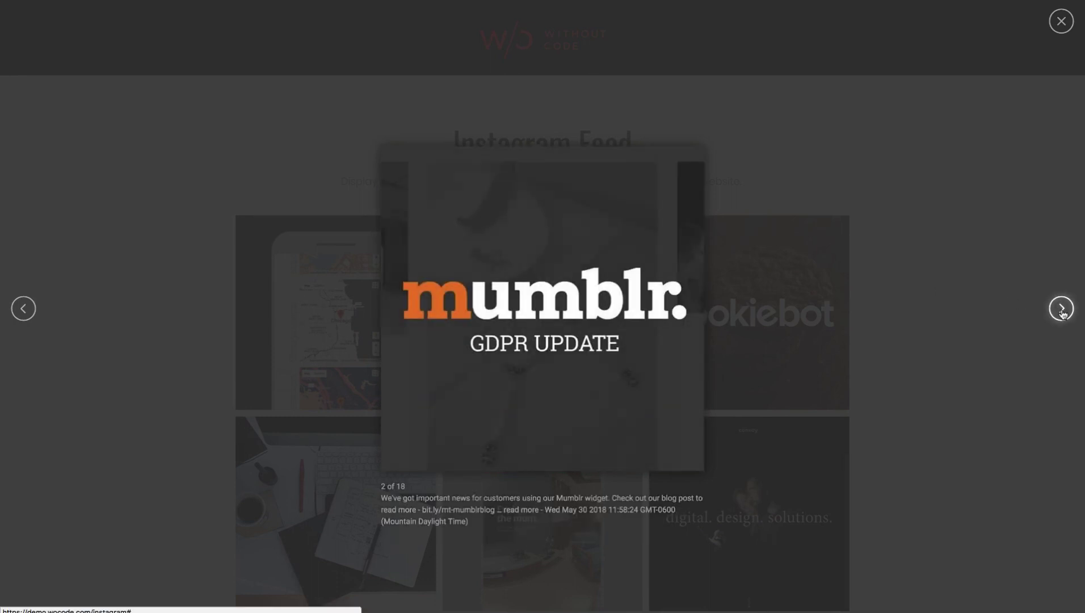
pyautogui.click(1062, 314)
pyautogui.click(1061, 21)
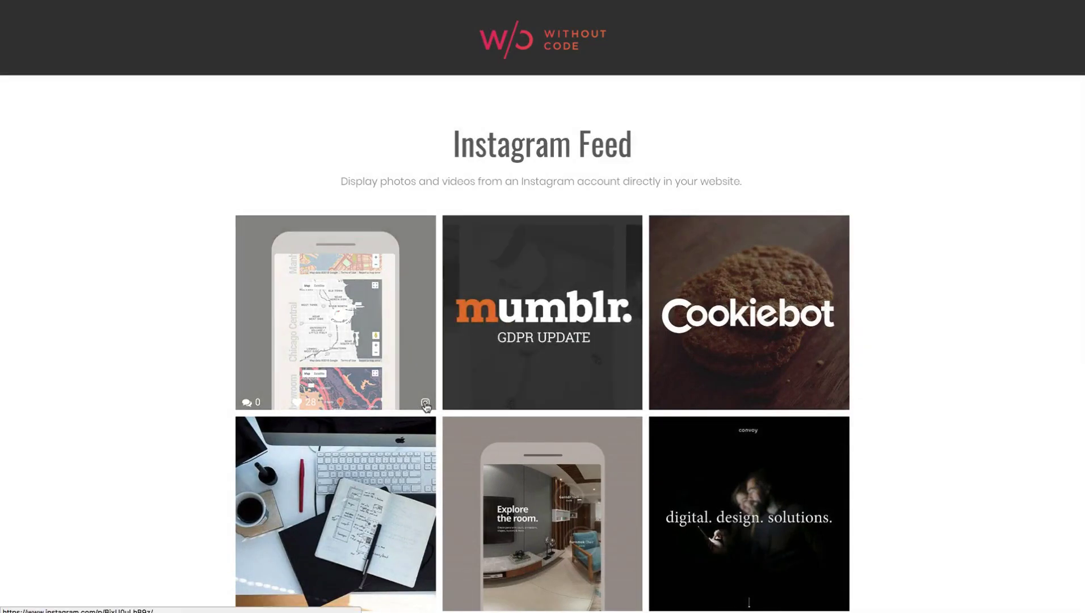
pyautogui.click(425, 403)
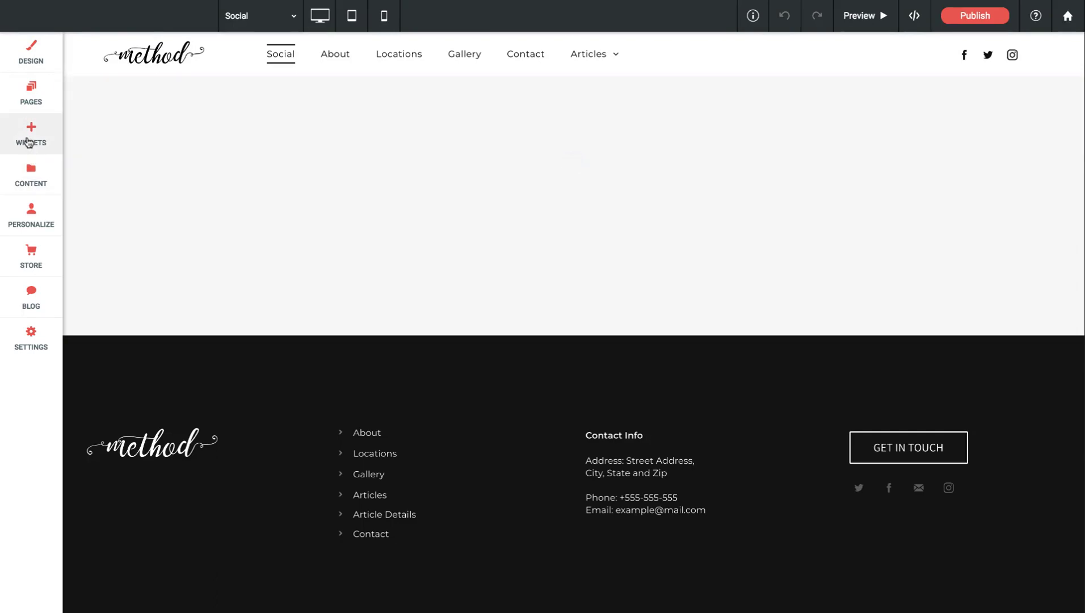
# - Drag the Instagram Feed widget from the Social widgets to just below the page navigation
pyautogui.click(28, 142)
pyautogui.scroll(-8, 182, 173)
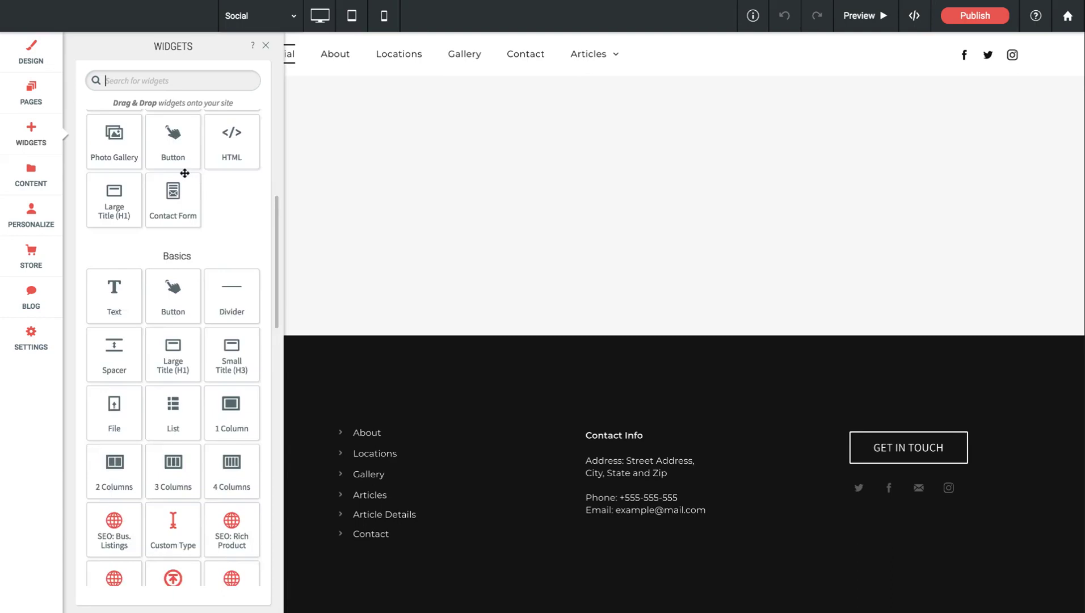
pyautogui.scroll(-10, 184, 173)
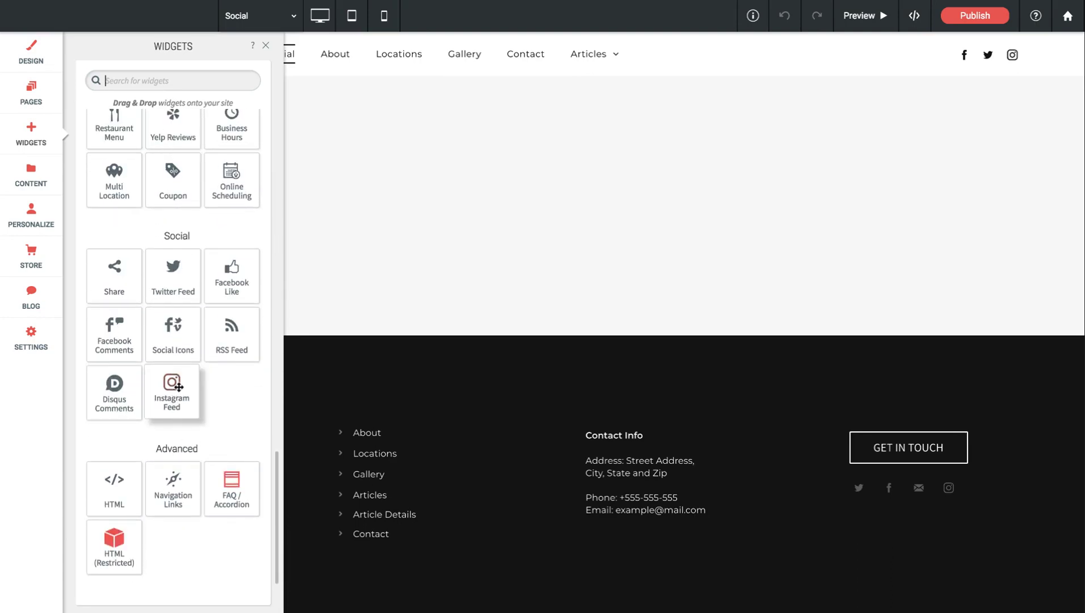
pyautogui.moveTo(171, 389); pyautogui.dragTo(549, 102)
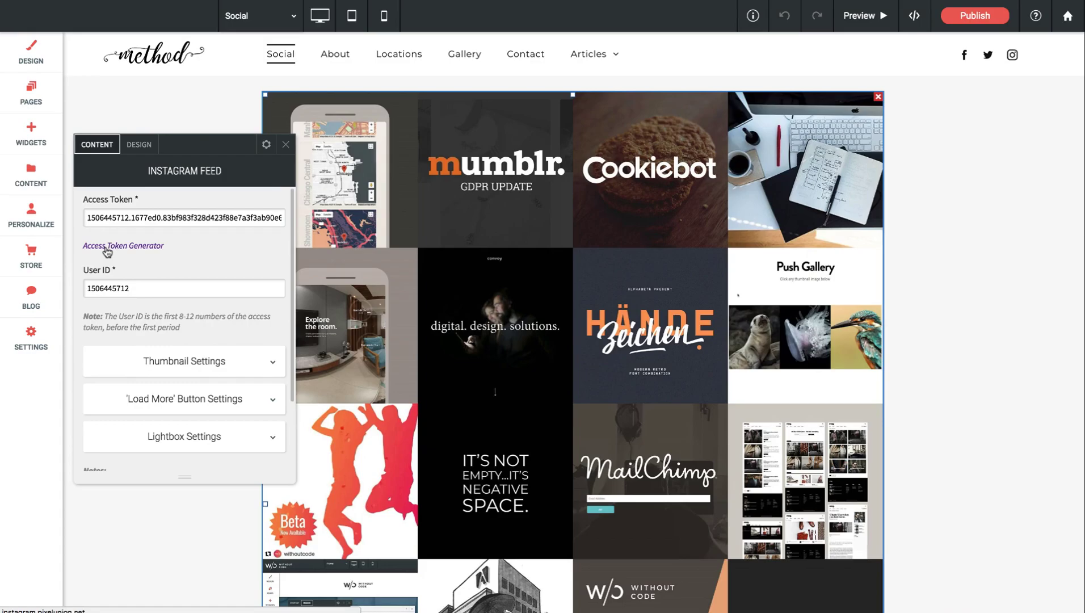
# - Generate a new Instagram access token in Pixel Union's generator and select it for copying
pyautogui.click(132, 246)
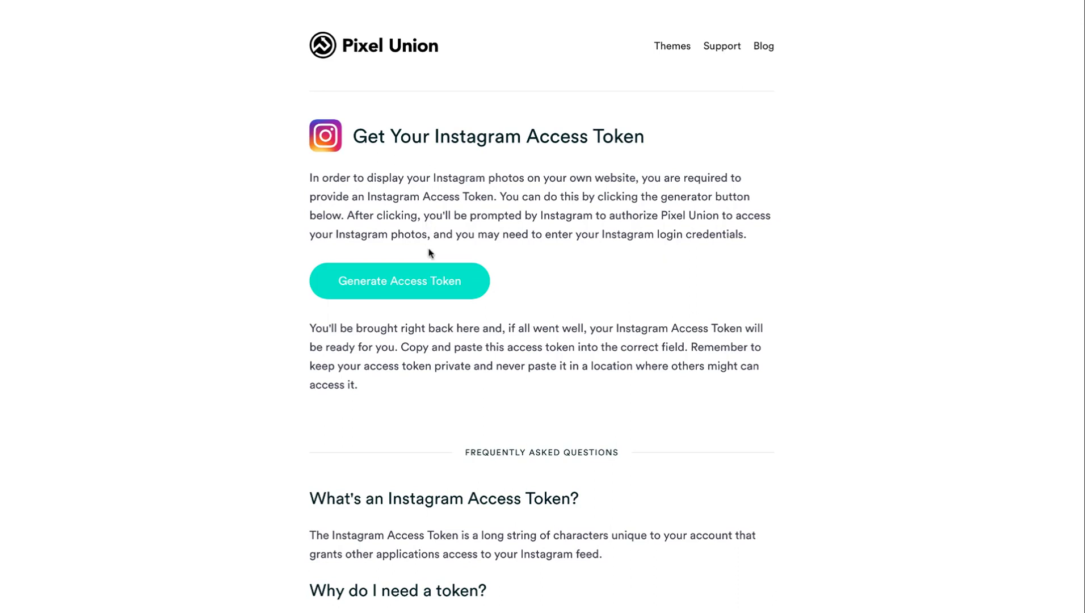
pyautogui.click(434, 288)
pyautogui.click(384, 278)
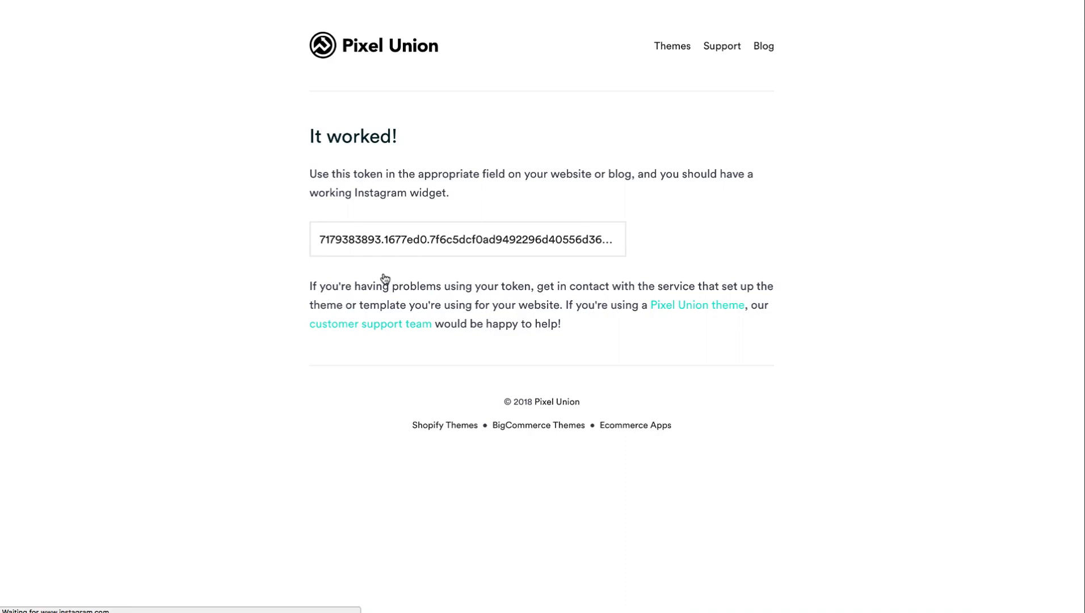
pyautogui.click(390, 239)
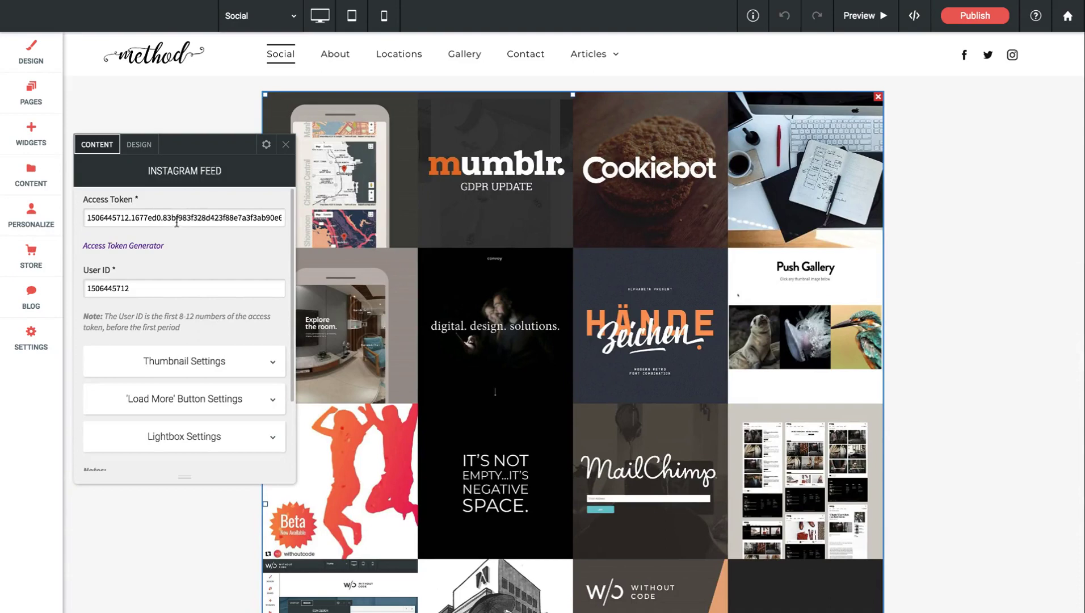
# - Replace the feed's Access Token with the newly generated token and reload the gallery
pyautogui.tripleClick(176, 220)
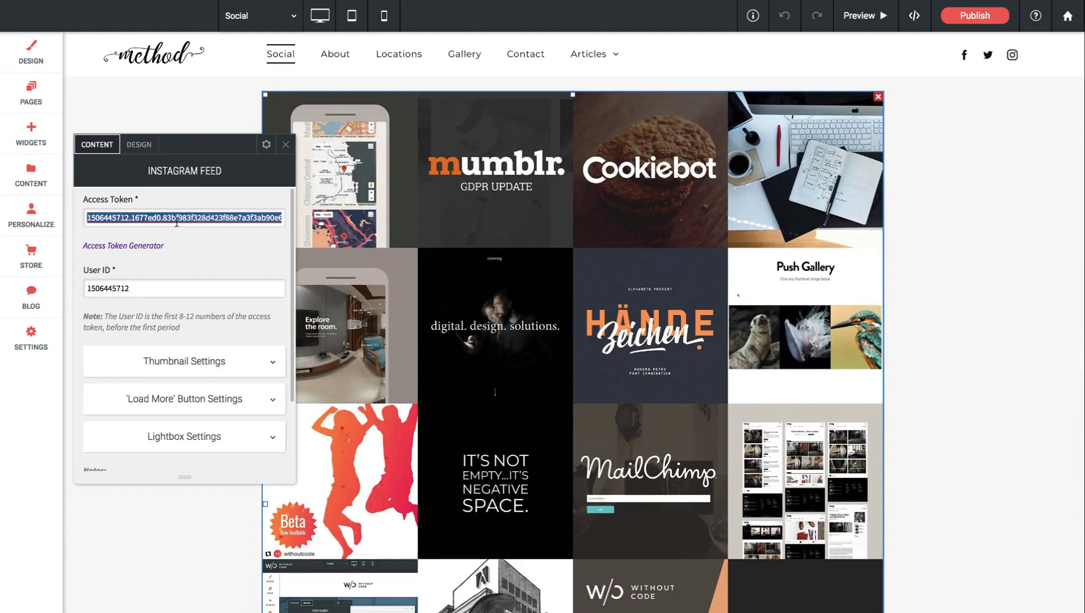
pyautogui.hotkey('ctrl', 'v')
pyautogui.click(221, 275)
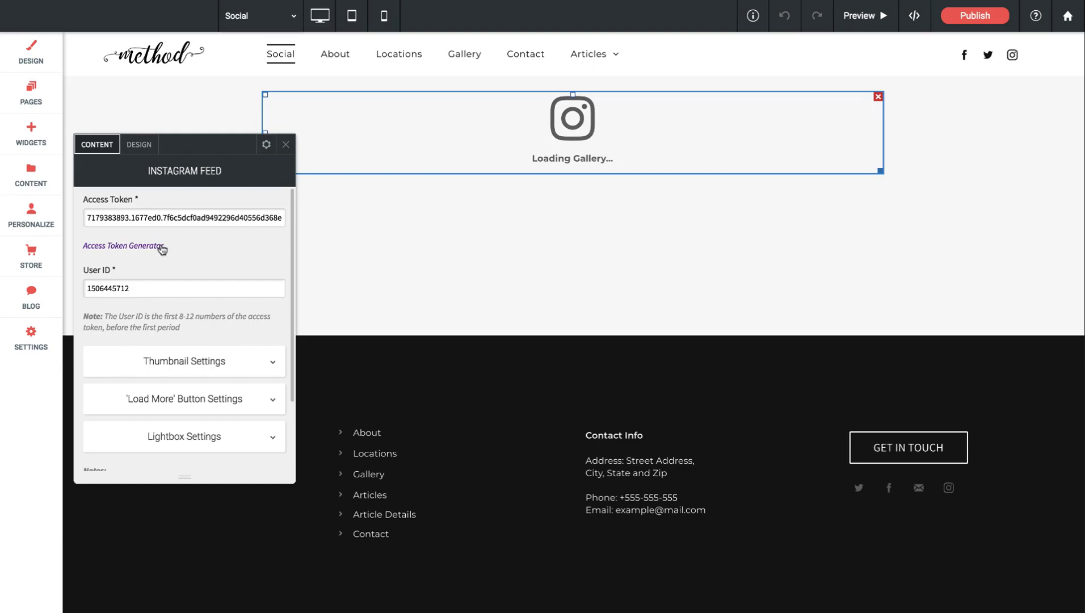
# - Copy the token's leading digits before the first period and paste them as the User ID
pyautogui.click(166, 217)
pyautogui.moveTo(196, 216); pyautogui.dragTo(87, 216)
pyautogui.hotkey('ctrl', 'c')
pyautogui.click(125, 217)
pyautogui.click(130, 218)
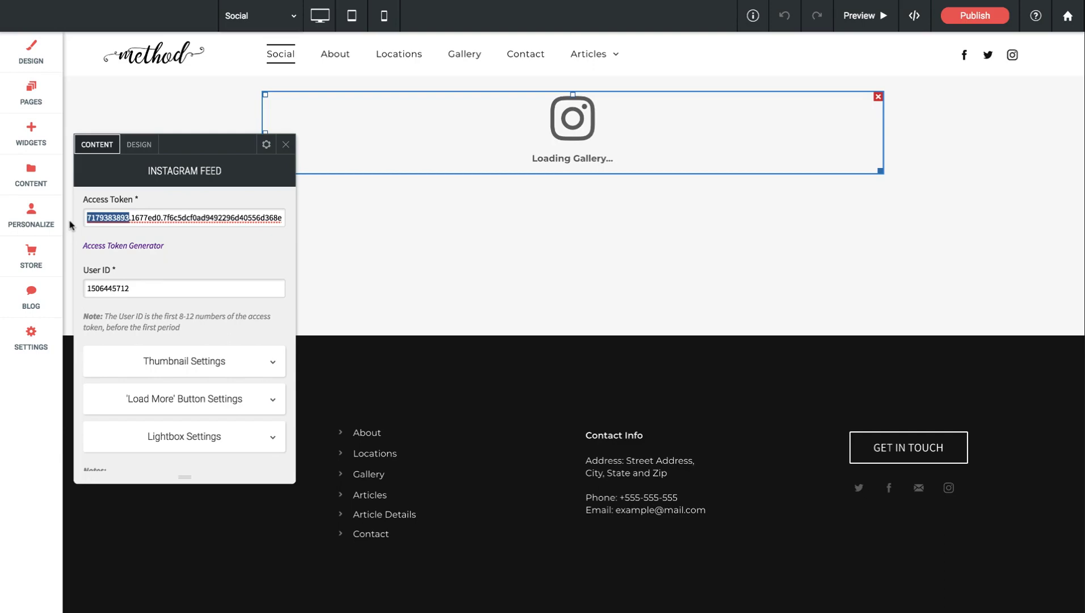
pyautogui.moveTo(138, 288); pyautogui.dragTo(69, 289)
pyautogui.hotkey('ctrl', 'v')
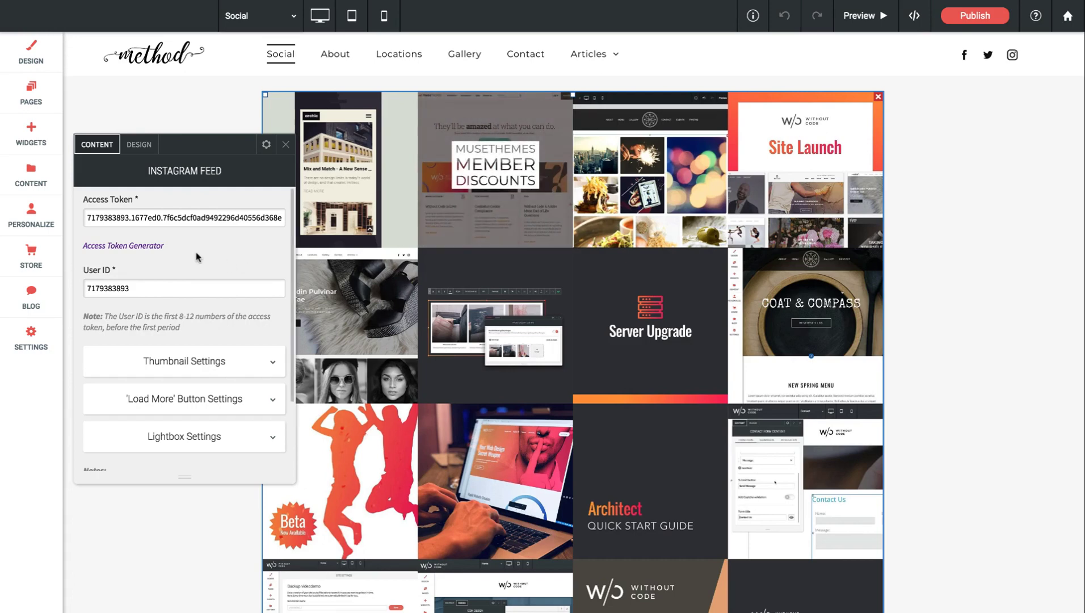
# - Expand Thumbnail Settings and set Number of Columns to 3
pyautogui.scroll(-3, 196, 257)
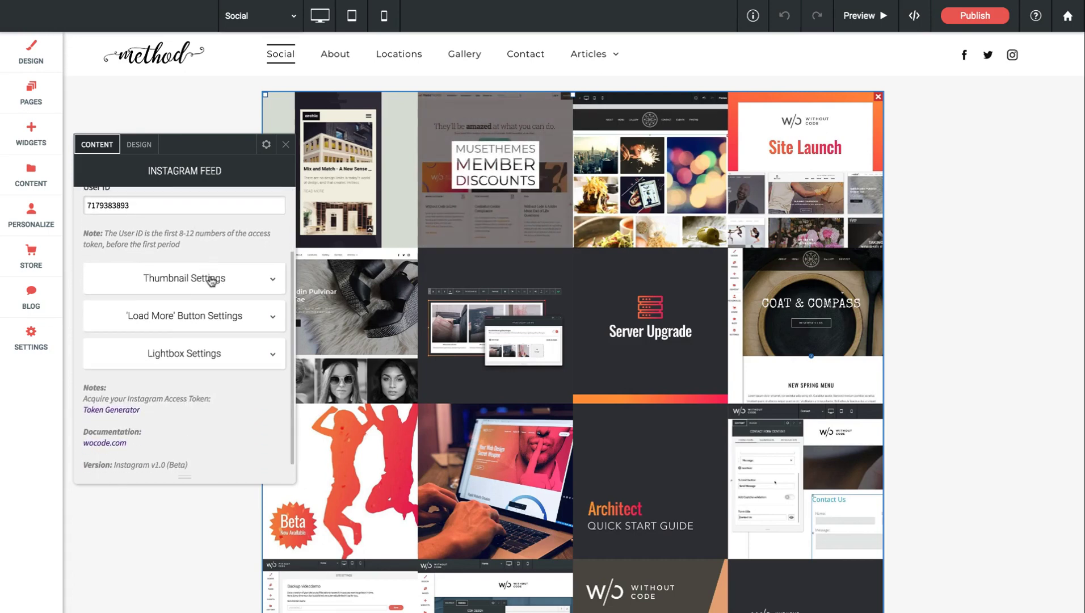
pyautogui.click(245, 286)
pyautogui.scroll(-2, 244, 285)
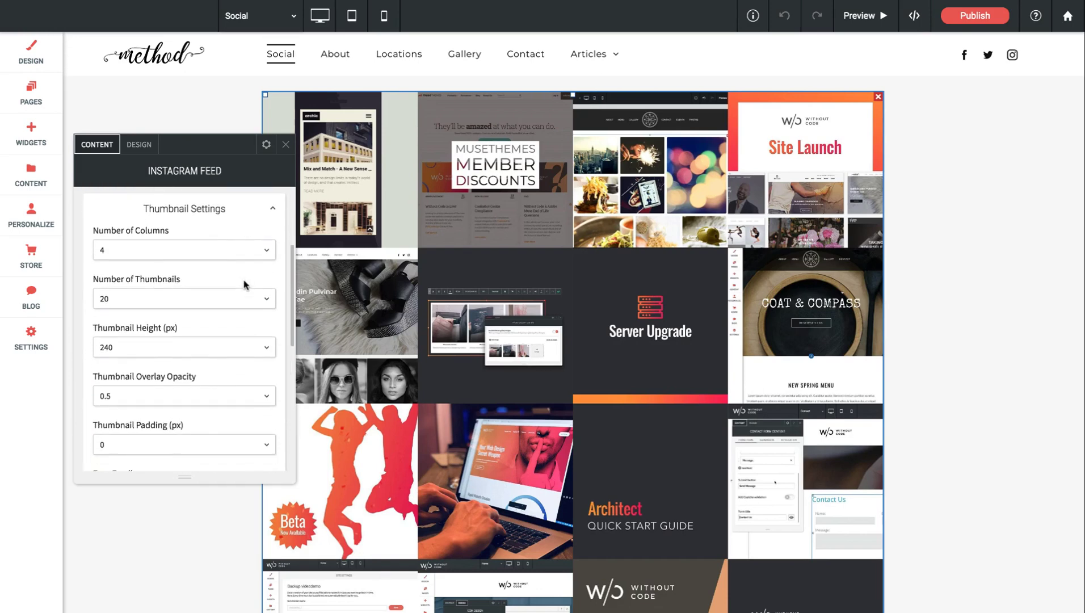
pyautogui.click(121, 252)
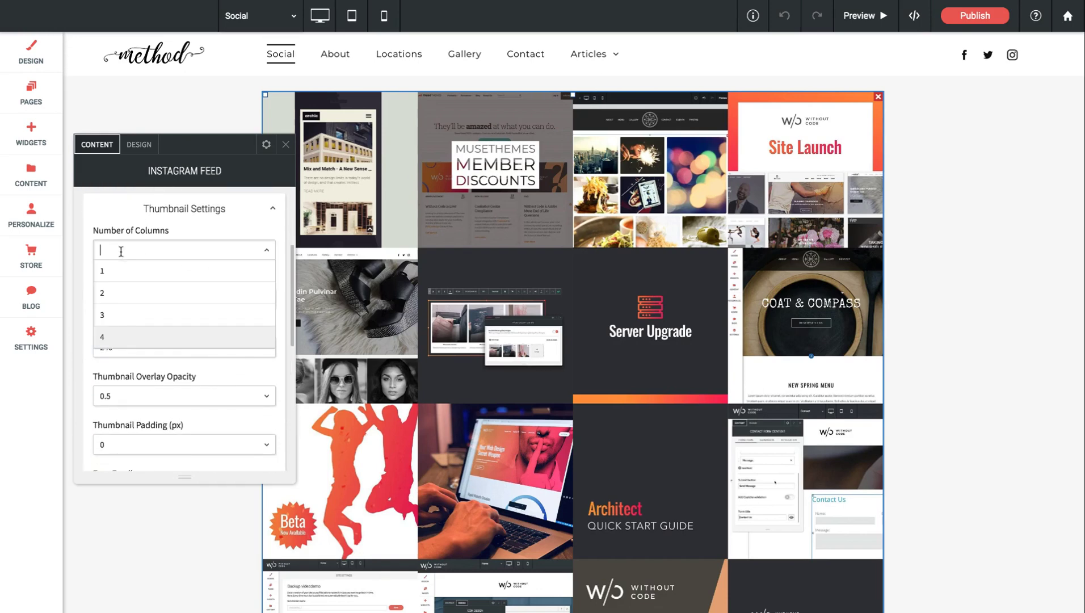
pyautogui.click(106, 319)
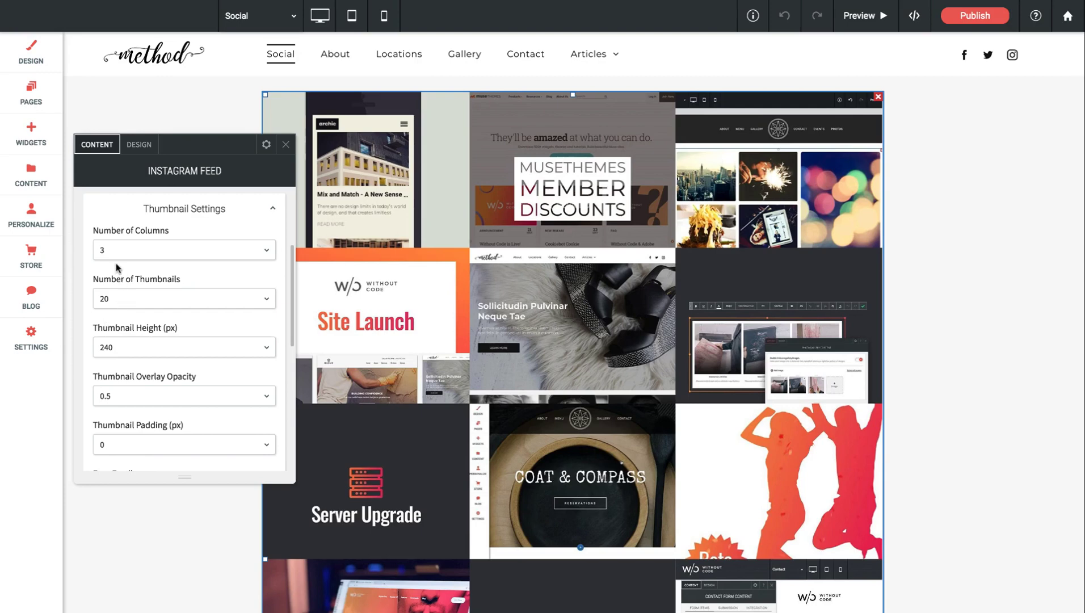
# - Enter 12 for Number of Thumbnails and 300 for Thumbnail Height
pyautogui.click(116, 305)
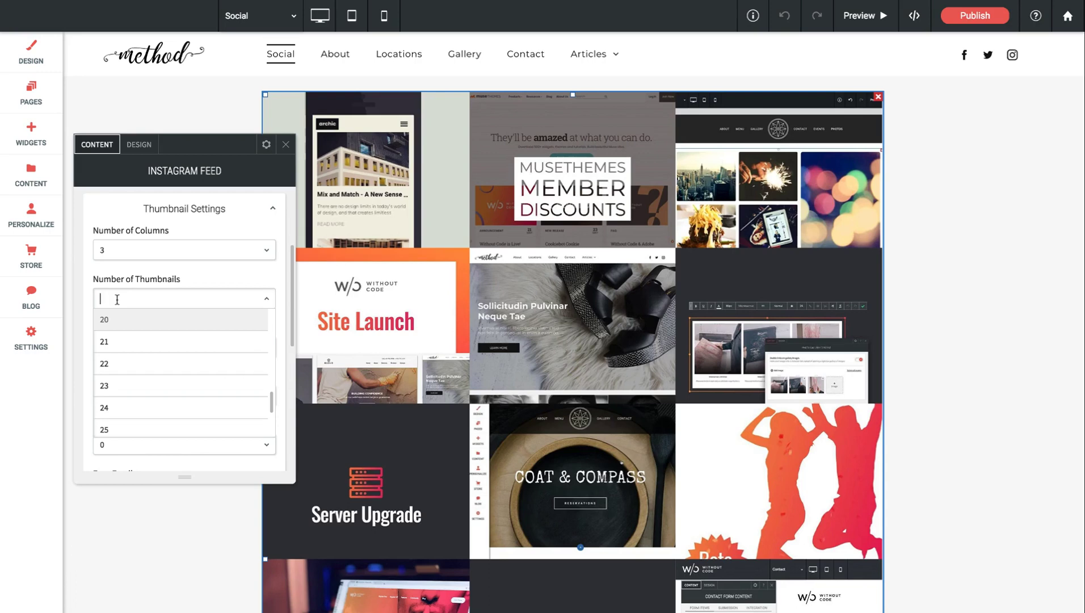
pyautogui.write('12')
pyautogui.press('Return')
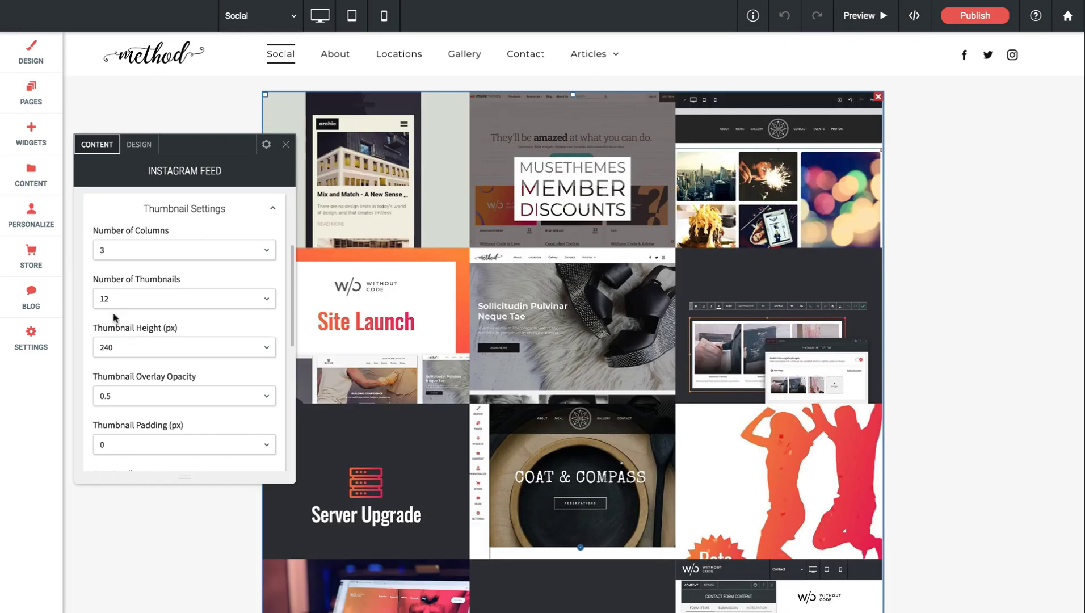
pyautogui.click(98, 347)
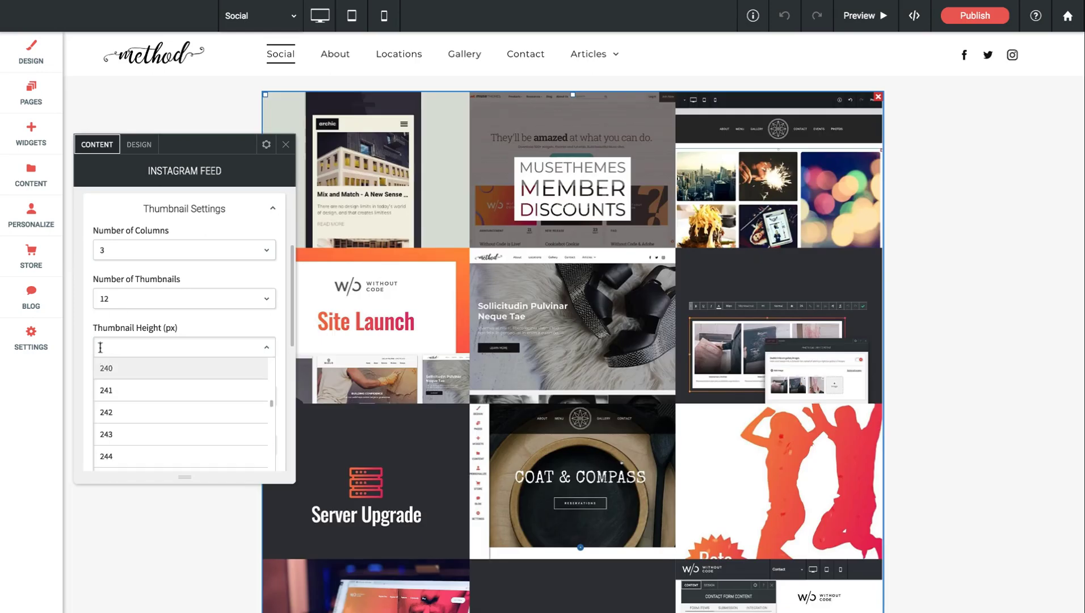
pyautogui.write('300')
pyautogui.press('Return')
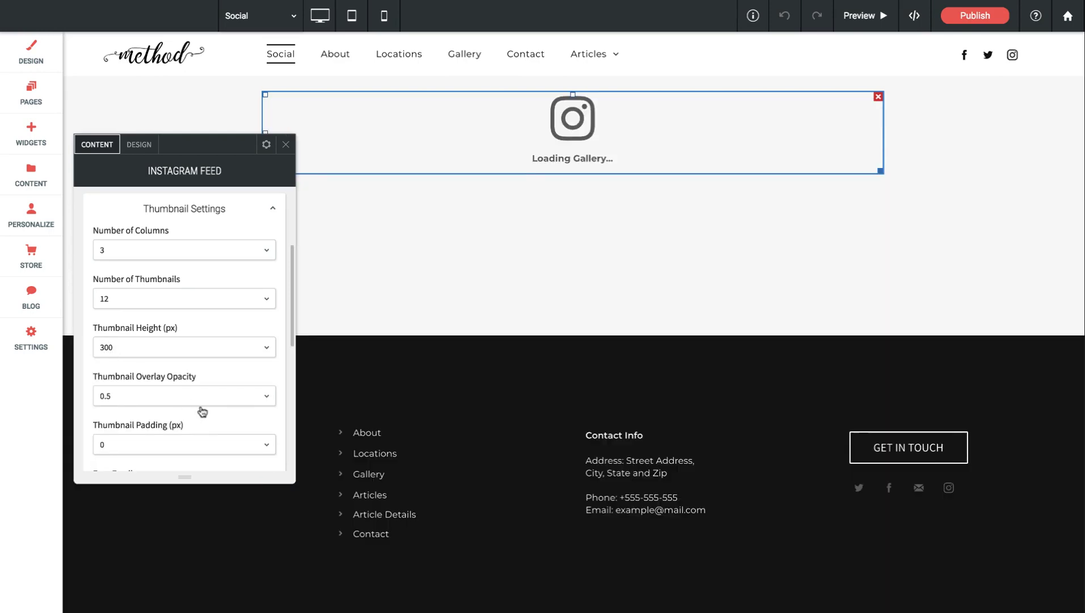
# - Choose 10 in the Thumbnail Padding (px) dropdown to space out the grid tiles
pyautogui.scroll(-3, 208, 347)
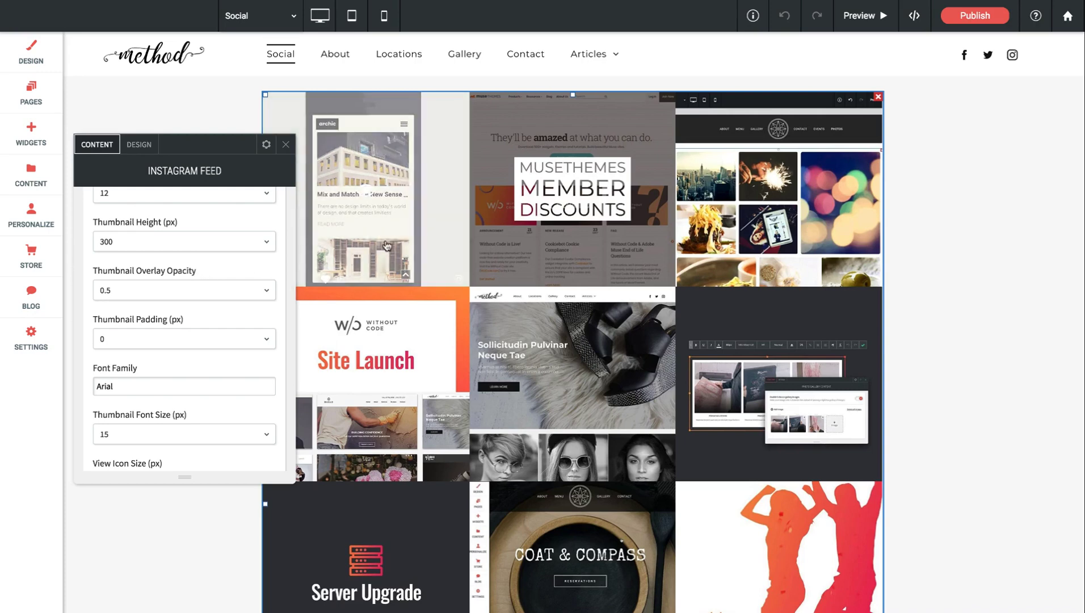
pyautogui.moveTo(508, 256)
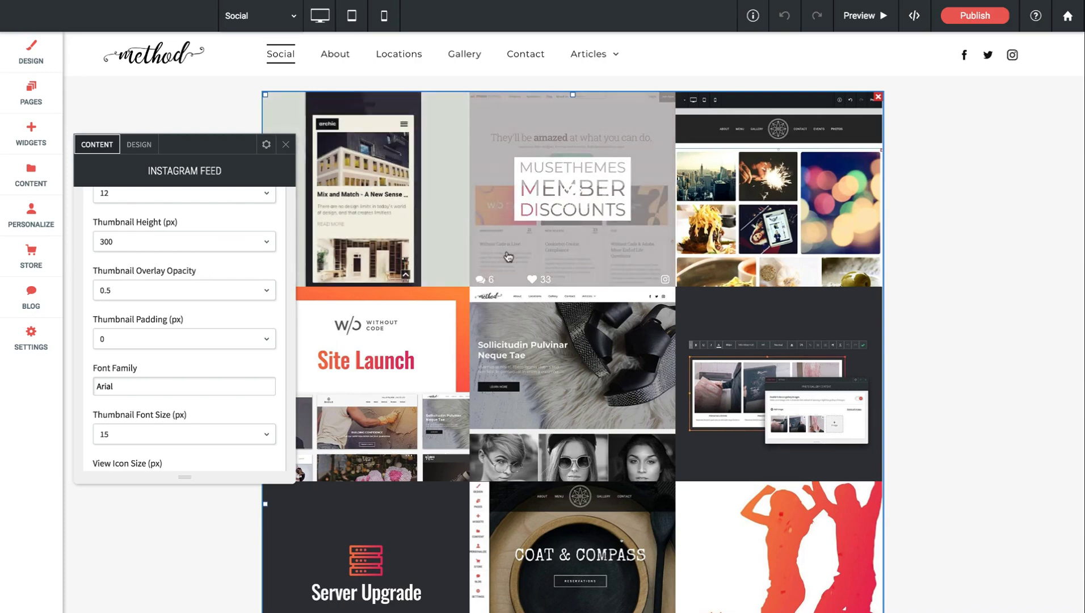
pyautogui.scroll(-2, 130, 278)
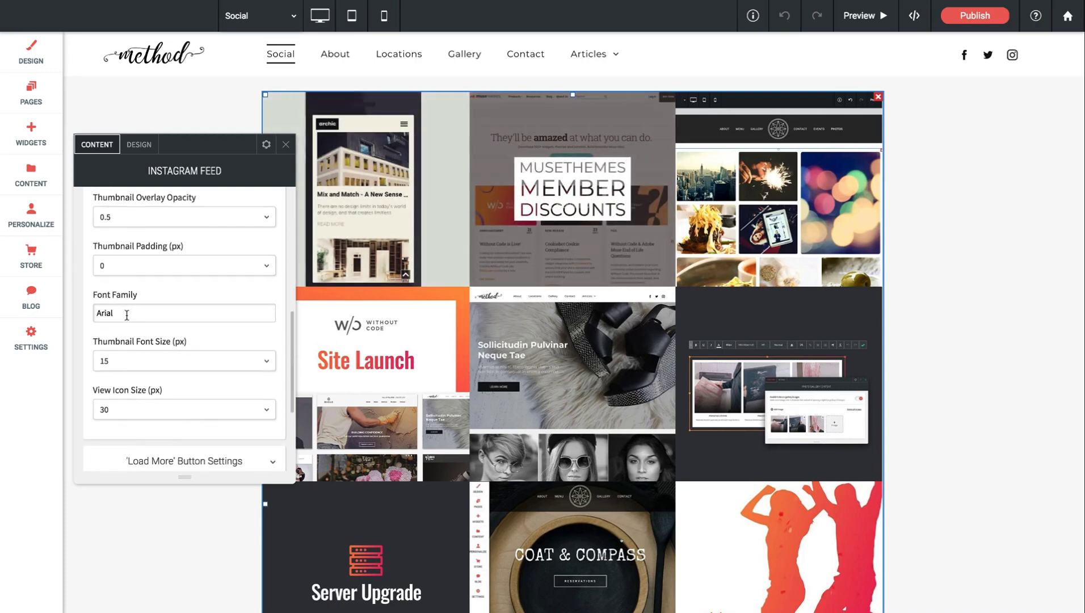
pyautogui.scroll(-2, 126, 314)
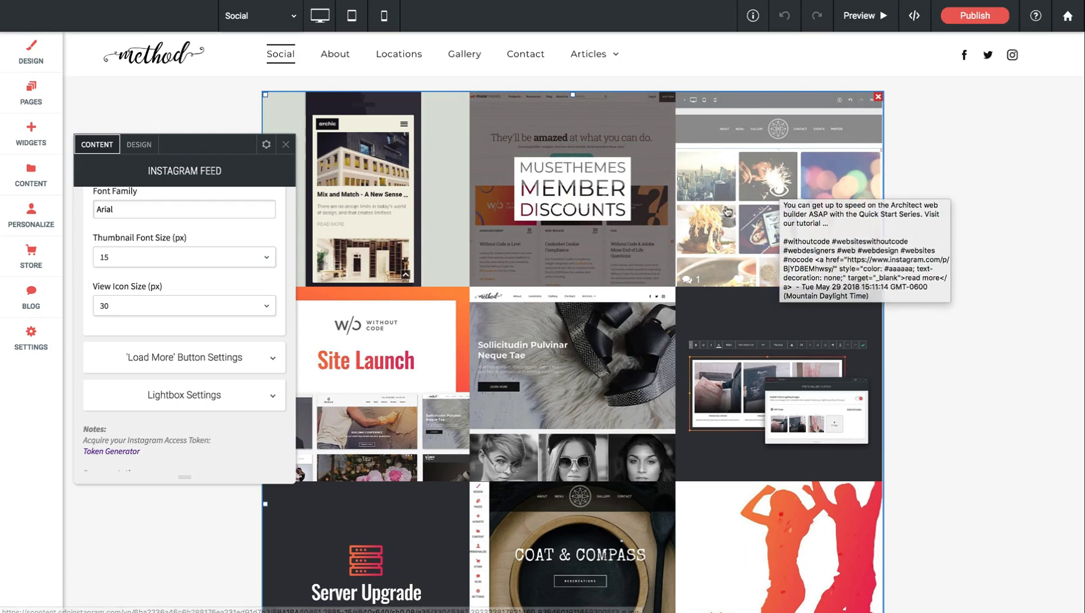
pyautogui.scroll(5, 227, 306)
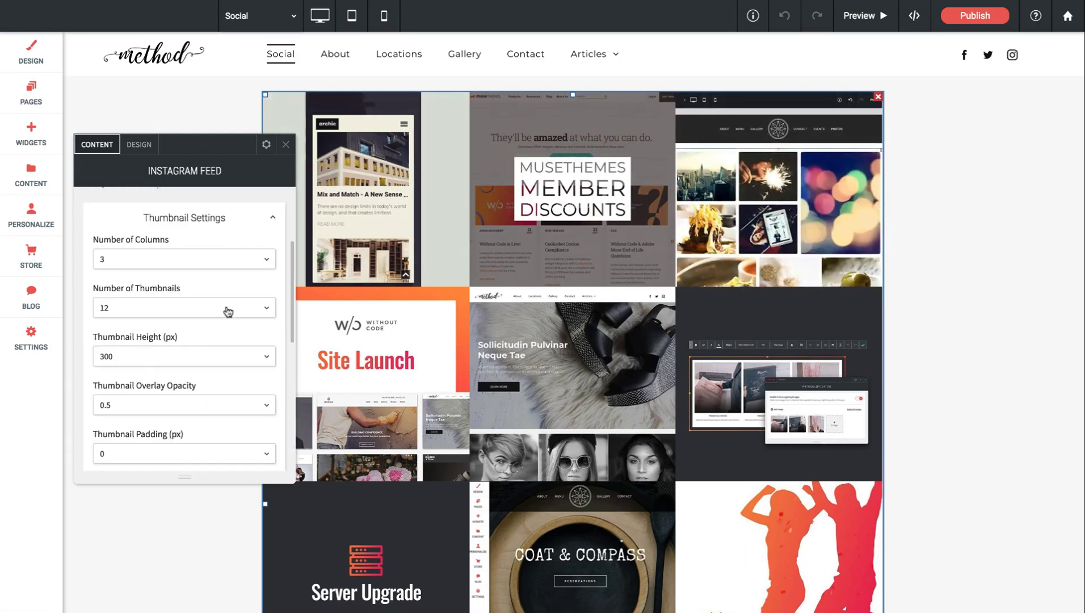
pyautogui.click(139, 454)
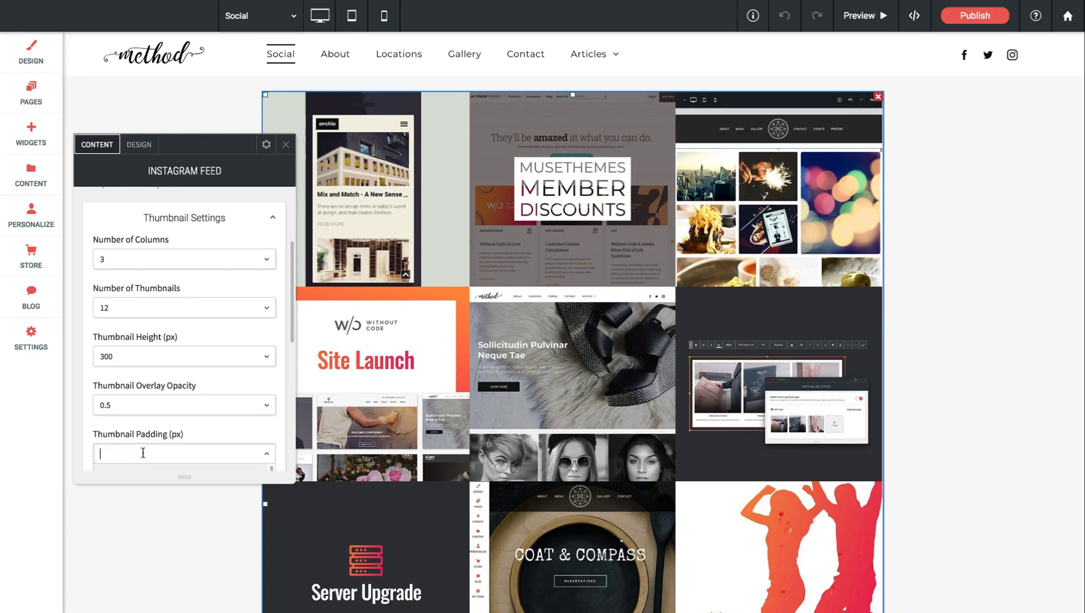
pyautogui.scroll(-3, 143, 455)
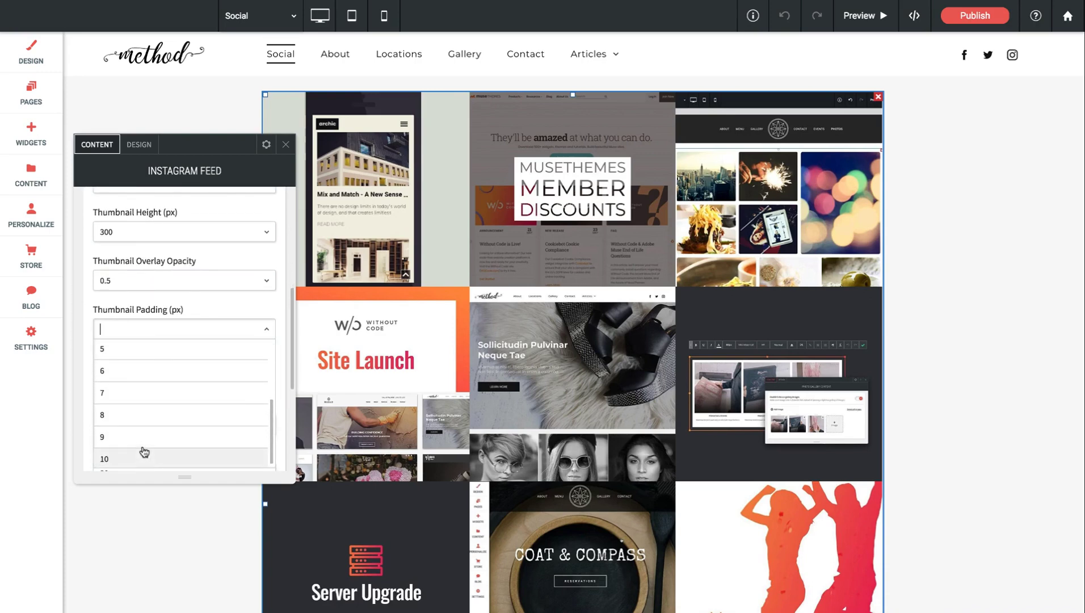
pyautogui.click(105, 456)
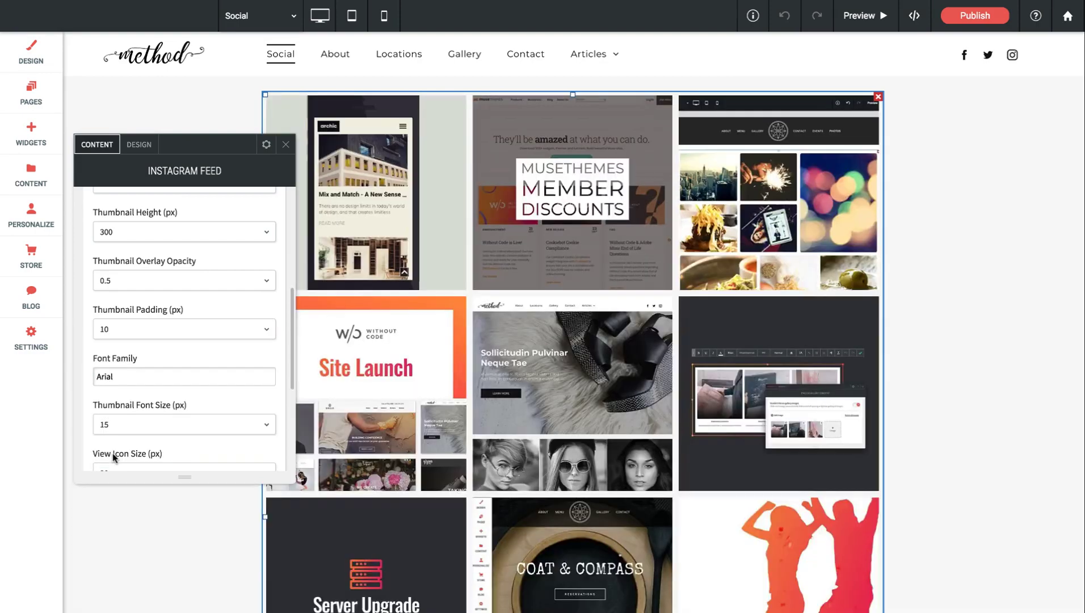
pyautogui.click(132, 329)
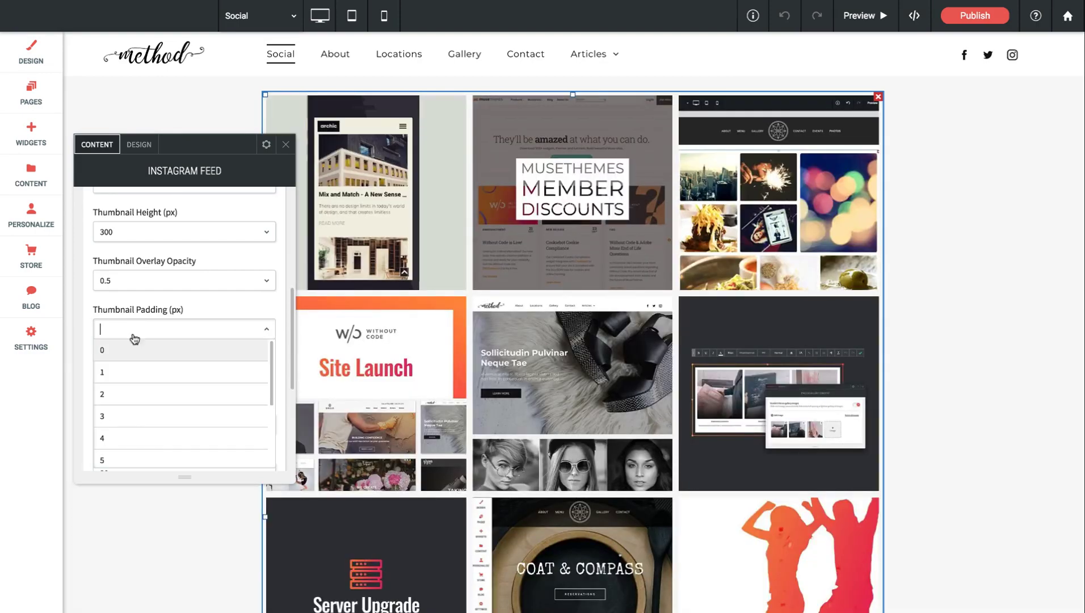
pyautogui.scroll(-5, 130, 428)
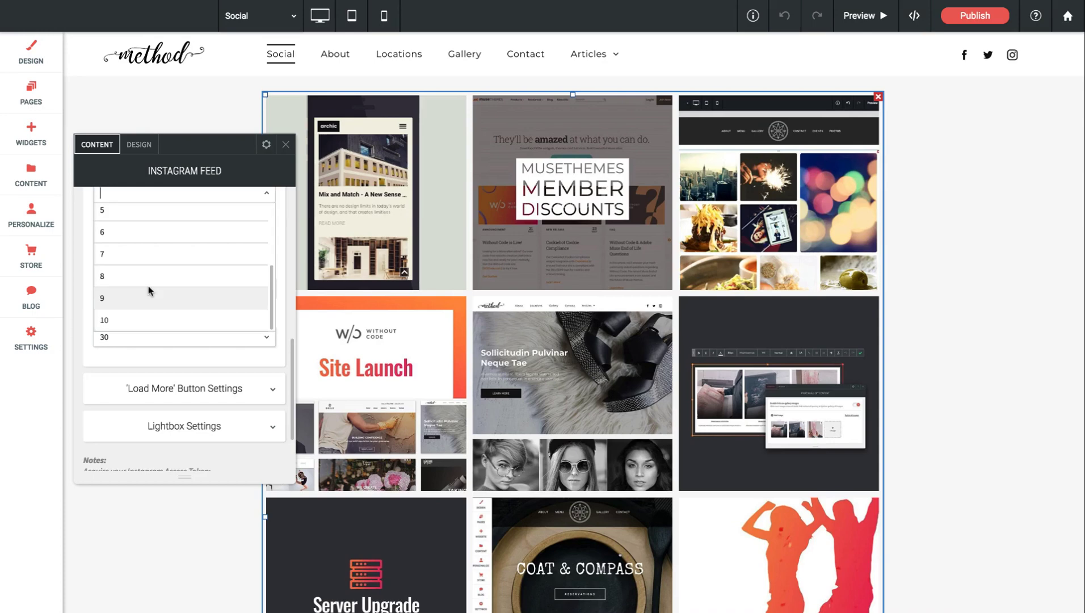
pyautogui.click(147, 291)
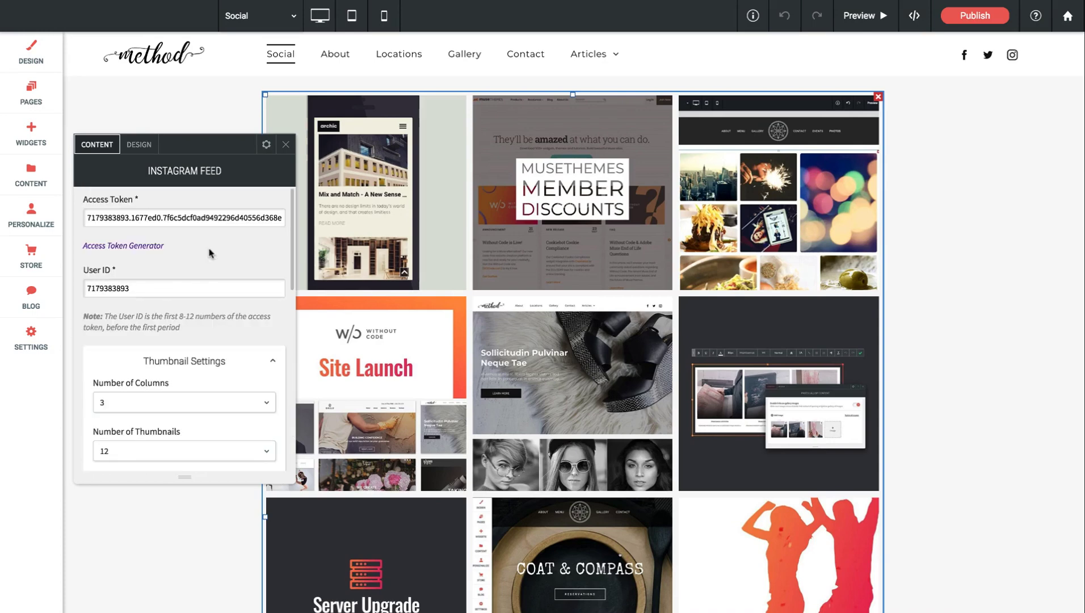
# - Confirm Enable Load More Button is on in 'Load More' Button Settings and view the button below the grid
pyautogui.click(214, 363)
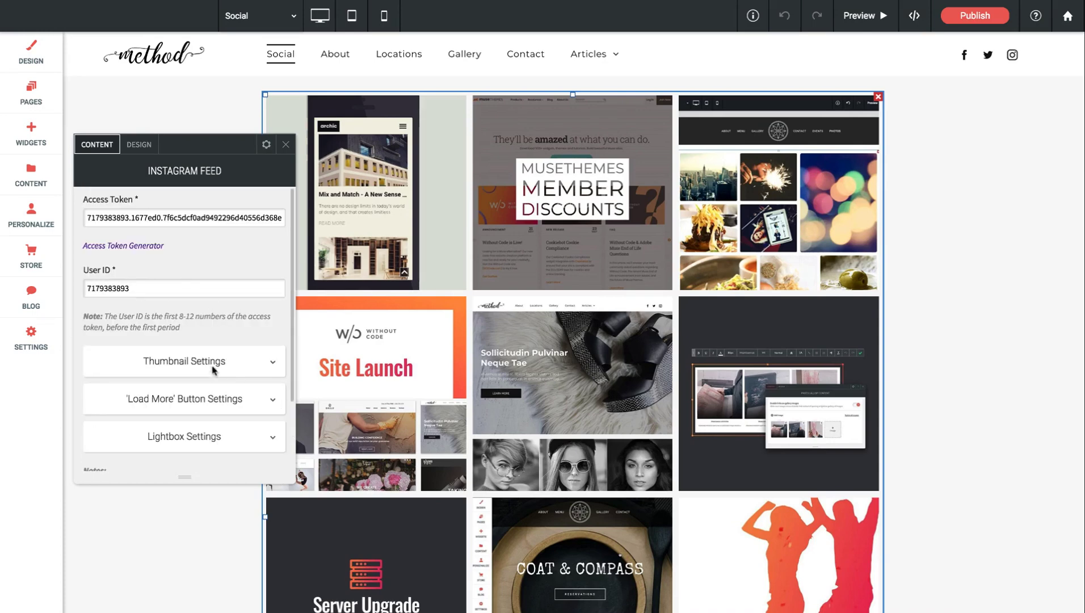
pyautogui.click(214, 400)
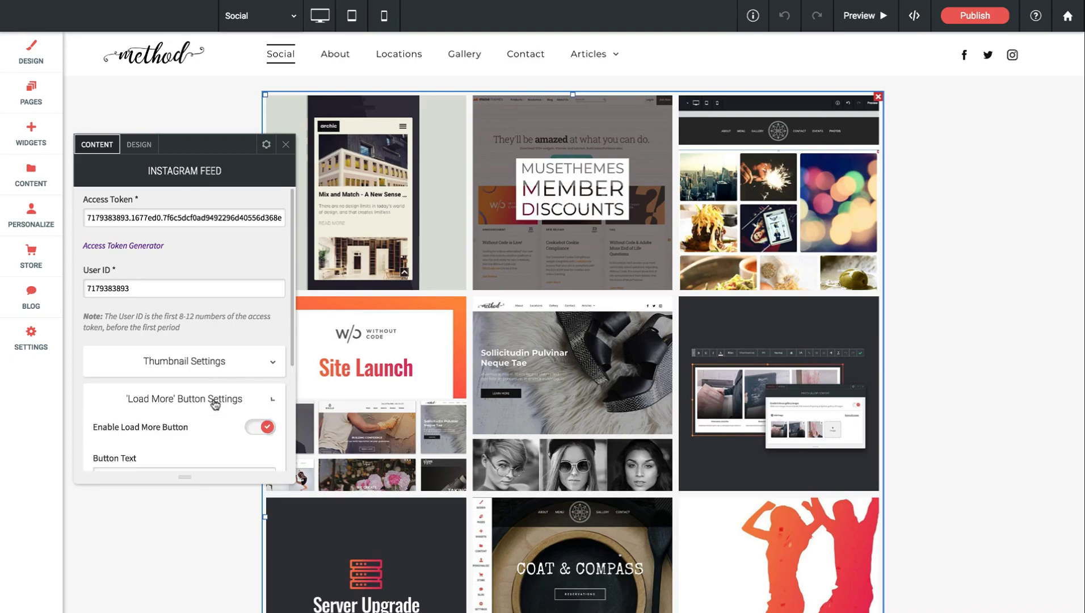
pyautogui.scroll(-1, 604, 376)
pyautogui.scroll(-8, 604, 376)
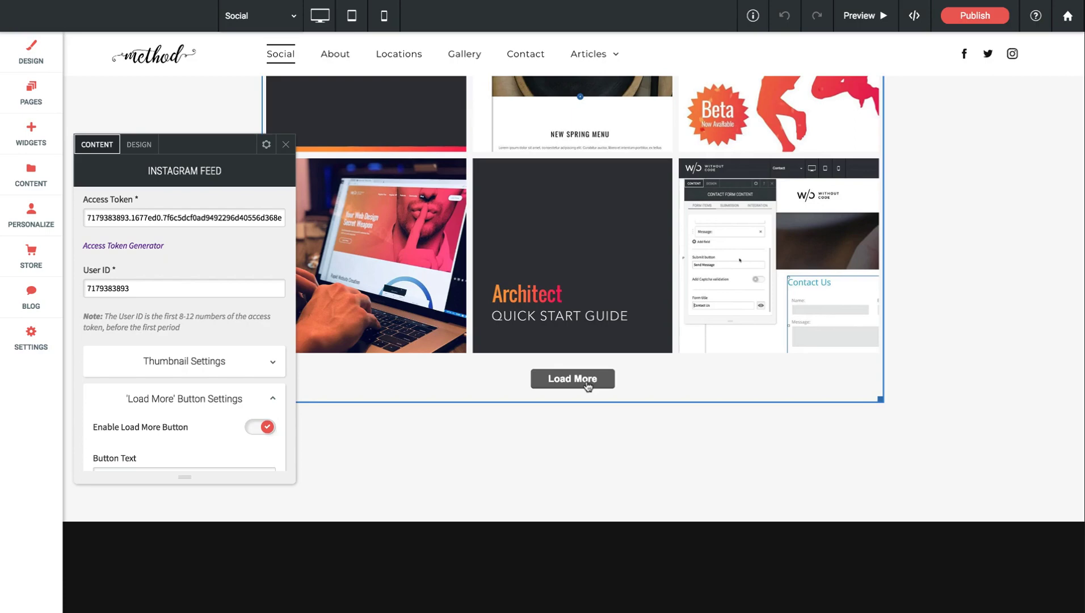
pyautogui.scroll(-4, 203, 318)
pyautogui.scroll(1, 209, 278)
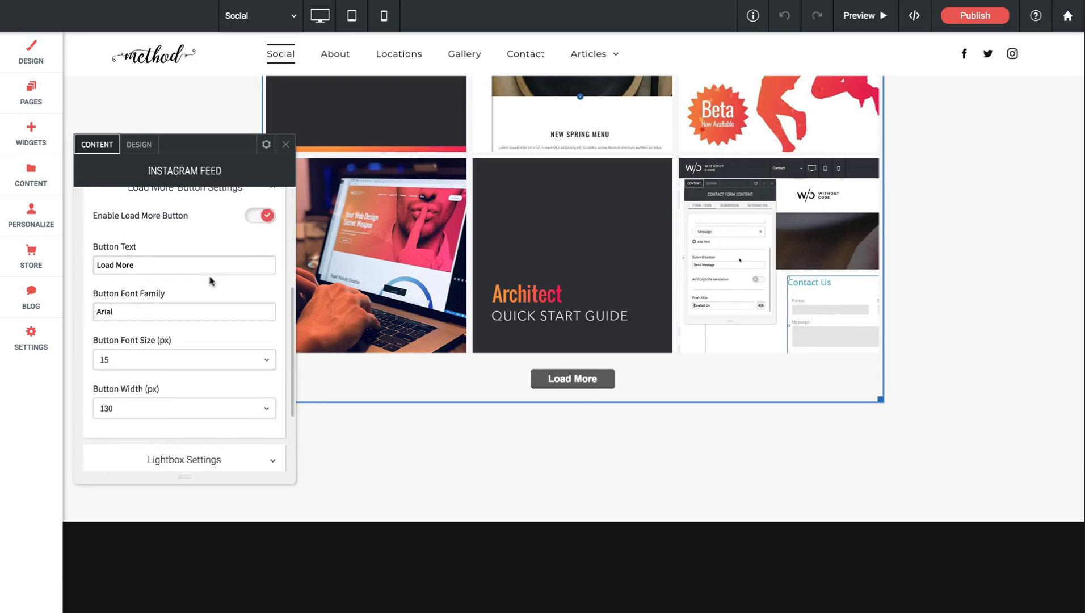
pyautogui.scroll(1, 224, 231)
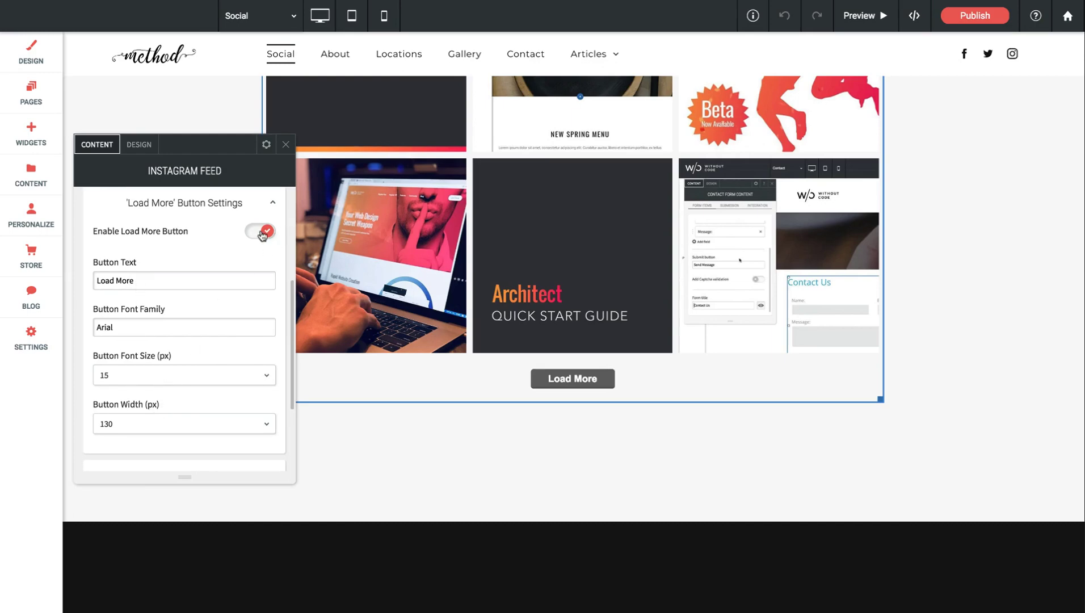
pyautogui.click(233, 204)
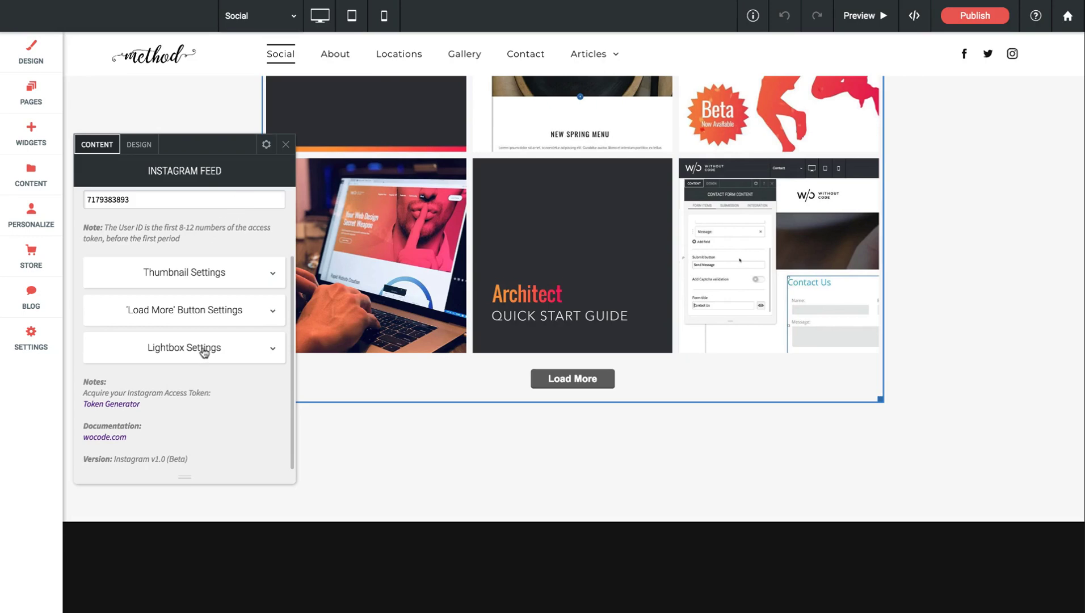
# - Expand Lightbox Settings and scroll through its caption font, transition, speed, opacity and slideshow fields
pyautogui.click(204, 350)
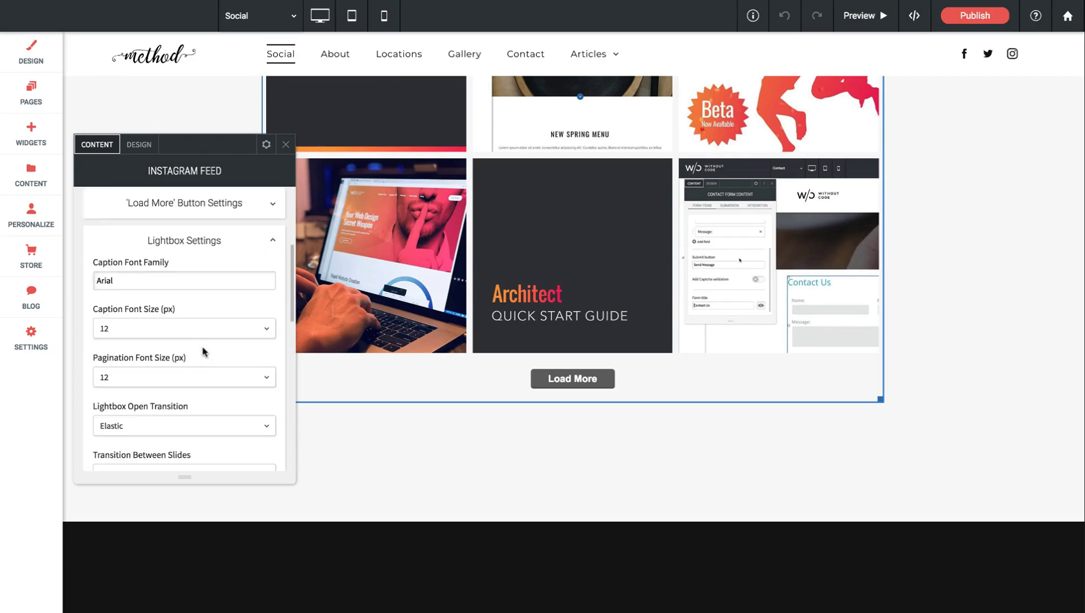
pyautogui.scroll(-4, 202, 352)
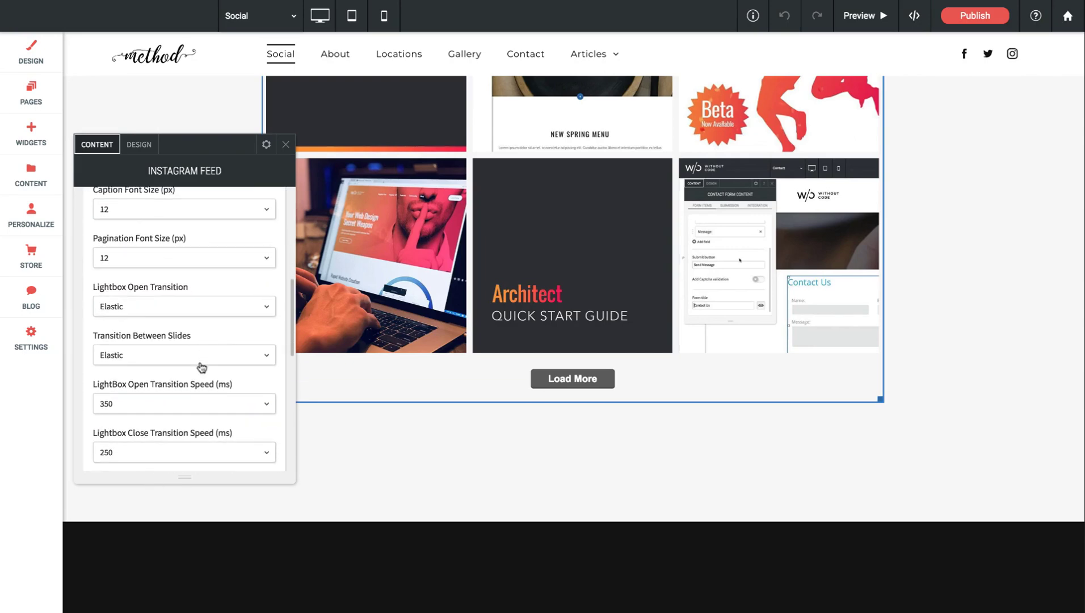
pyautogui.scroll(-2, 201, 367)
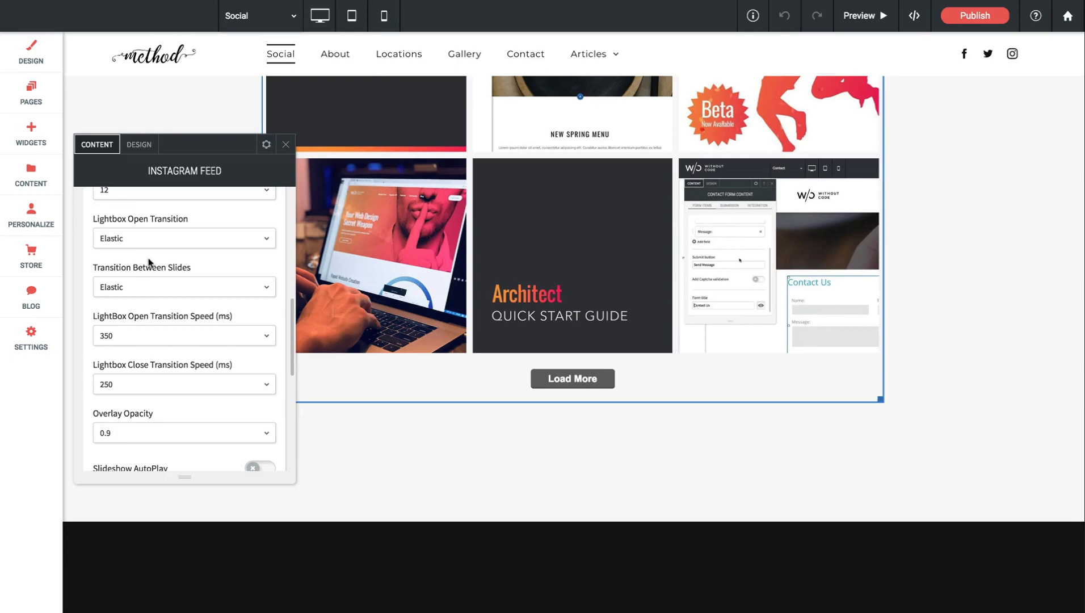
pyautogui.scroll(-2, 159, 306)
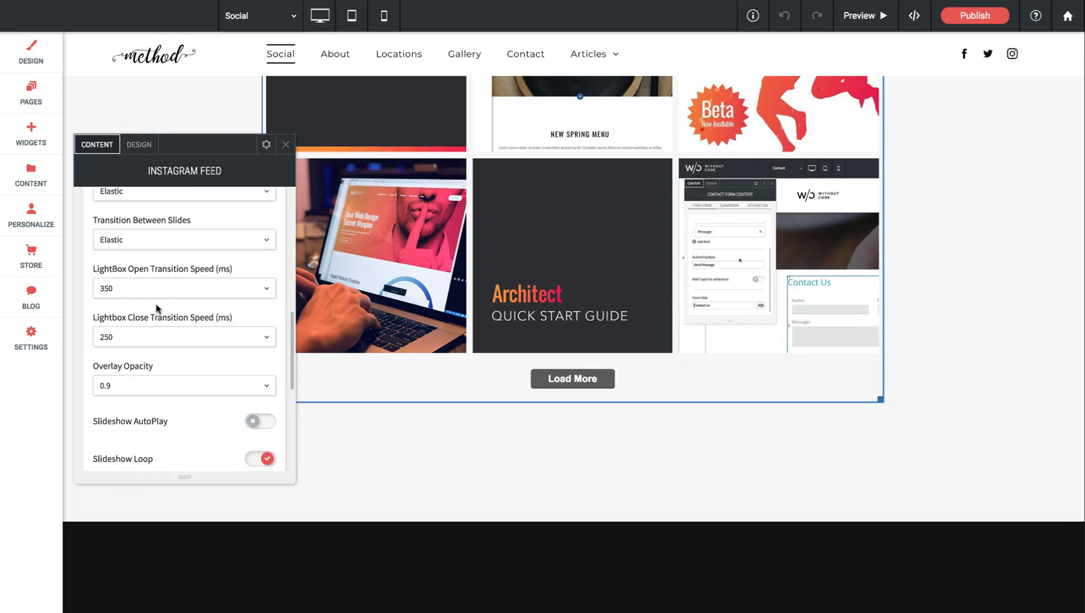
pyautogui.scroll(-6, 157, 308)
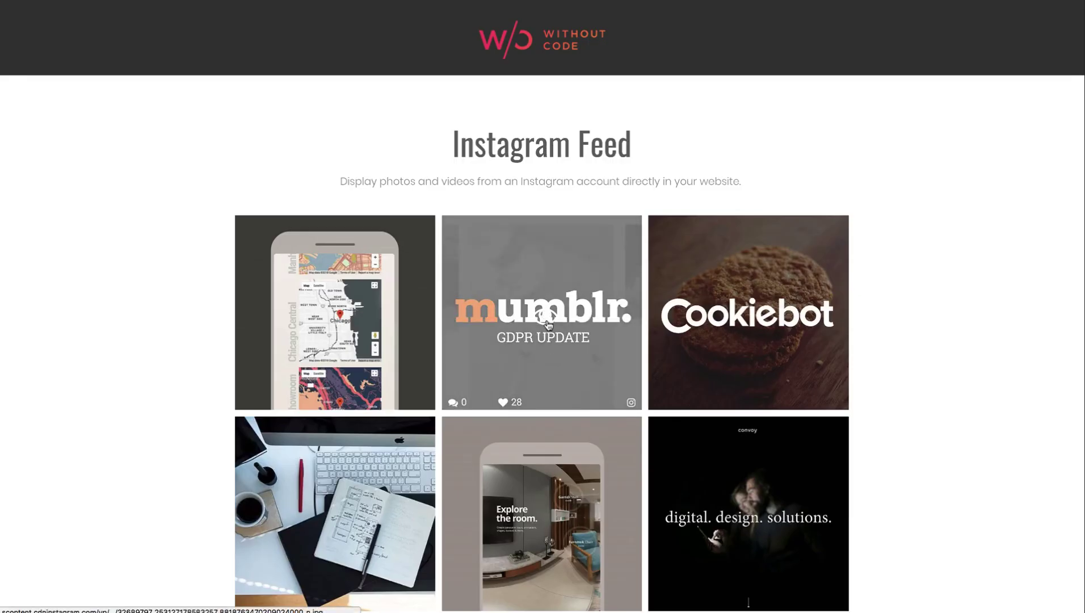
# - Open the mumblr GDPR UPDATE post in the demo feed's lightbox
pyautogui.click(548, 324)
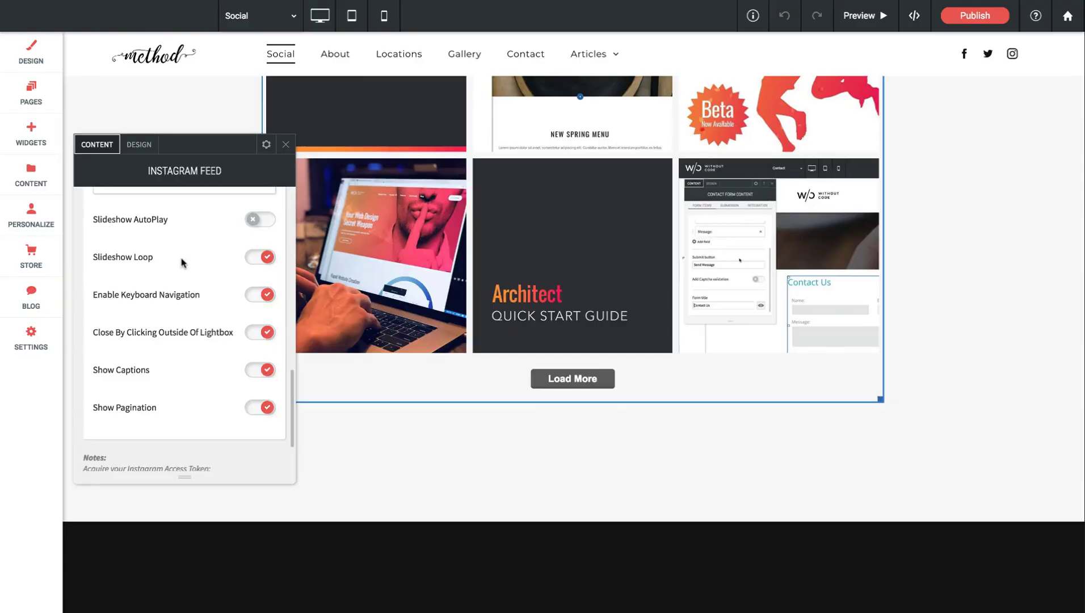
# - On the Design tab, expand Thumbnail, 'Load More' Button and Spacing settings and edit the top padding
pyautogui.scroll(1, 182, 262)
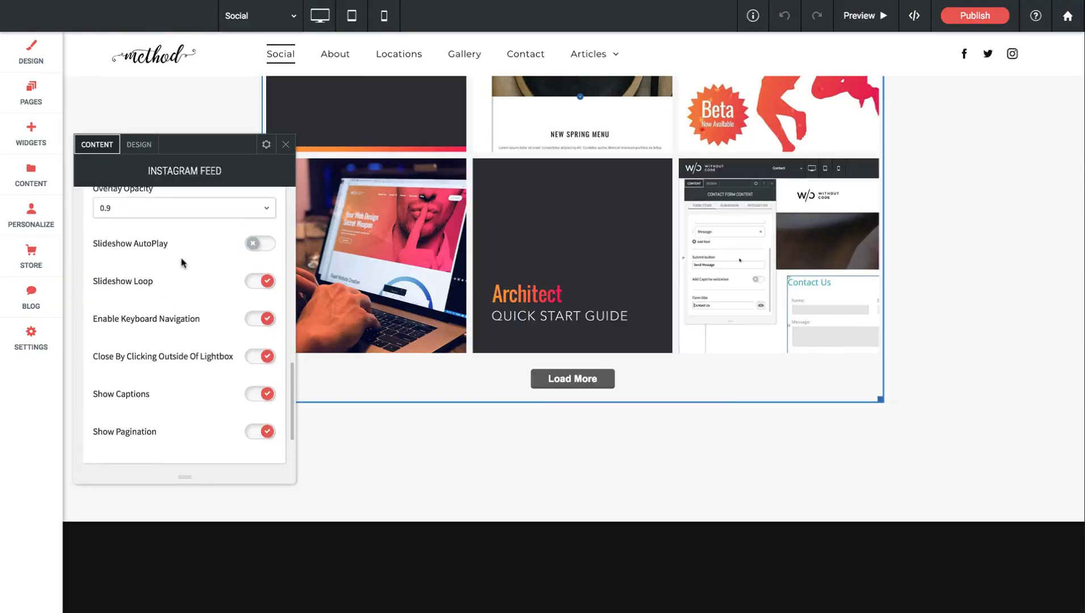
pyautogui.scroll(-3, 182, 262)
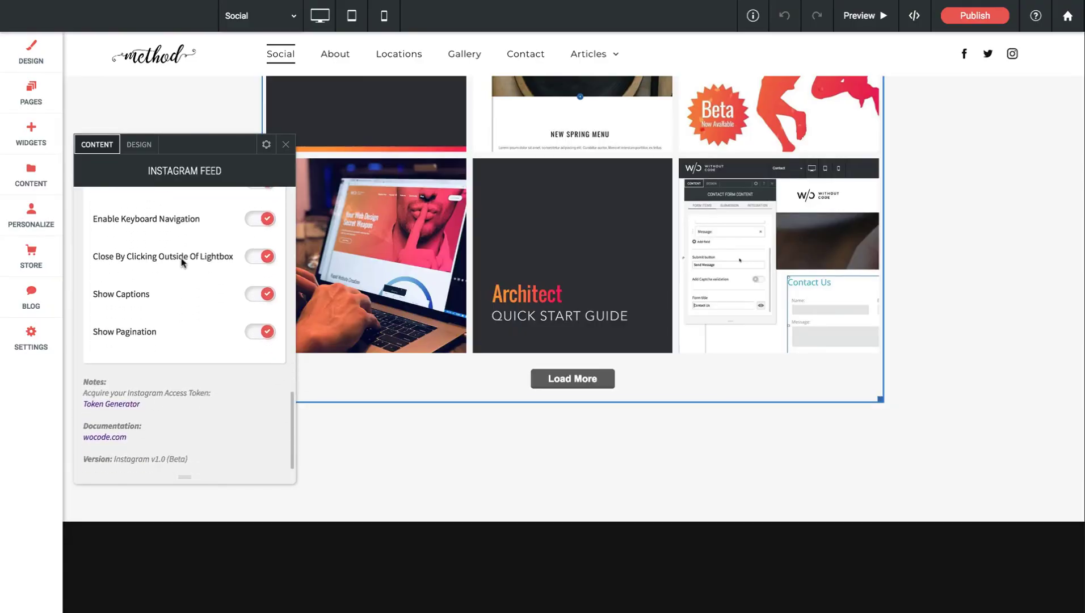
pyautogui.click(139, 145)
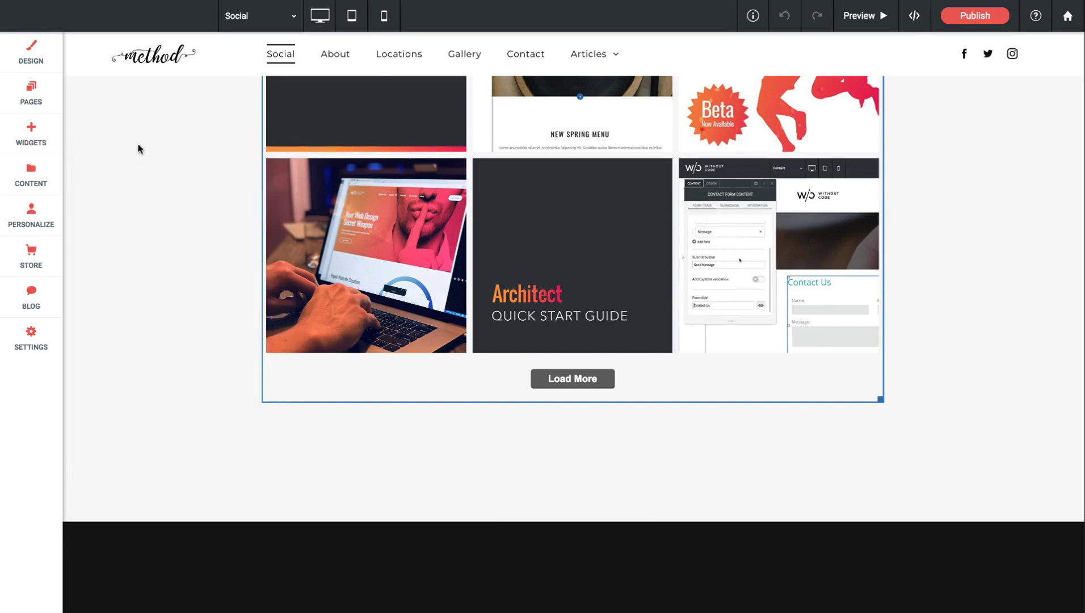
pyautogui.click(233, 214)
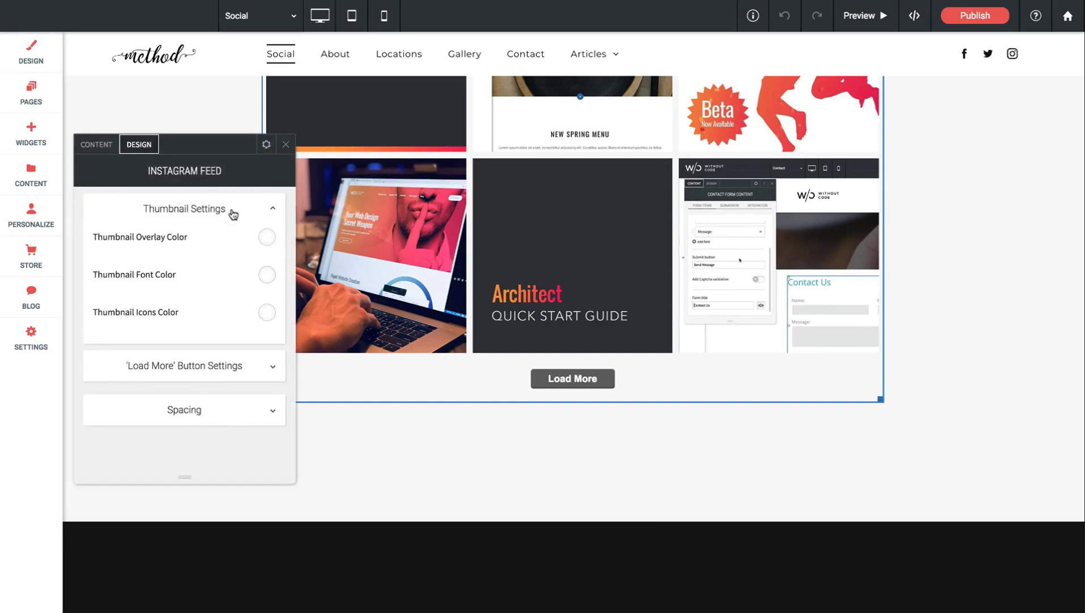
pyautogui.click(227, 366)
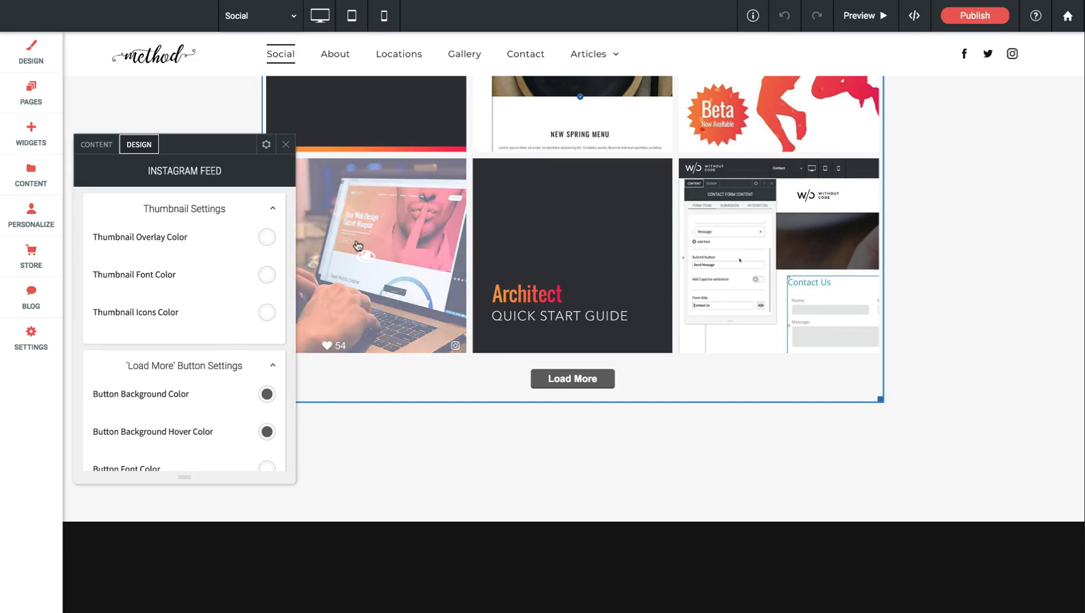
pyautogui.scroll(-3, 257, 276)
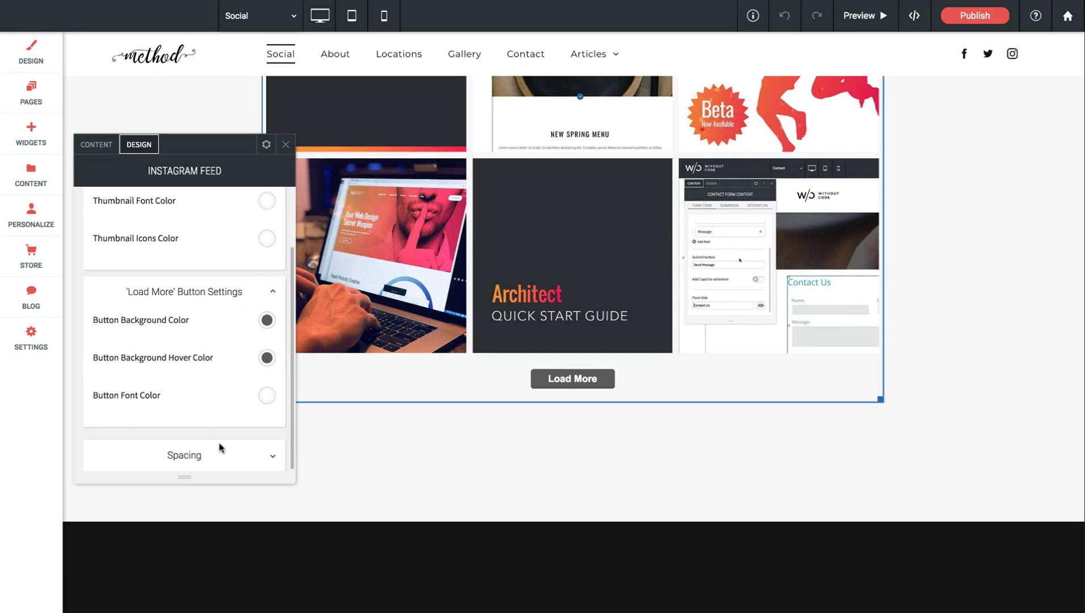
pyautogui.click(216, 456)
pyautogui.scroll(-2, 216, 457)
pyautogui.click(184, 324)
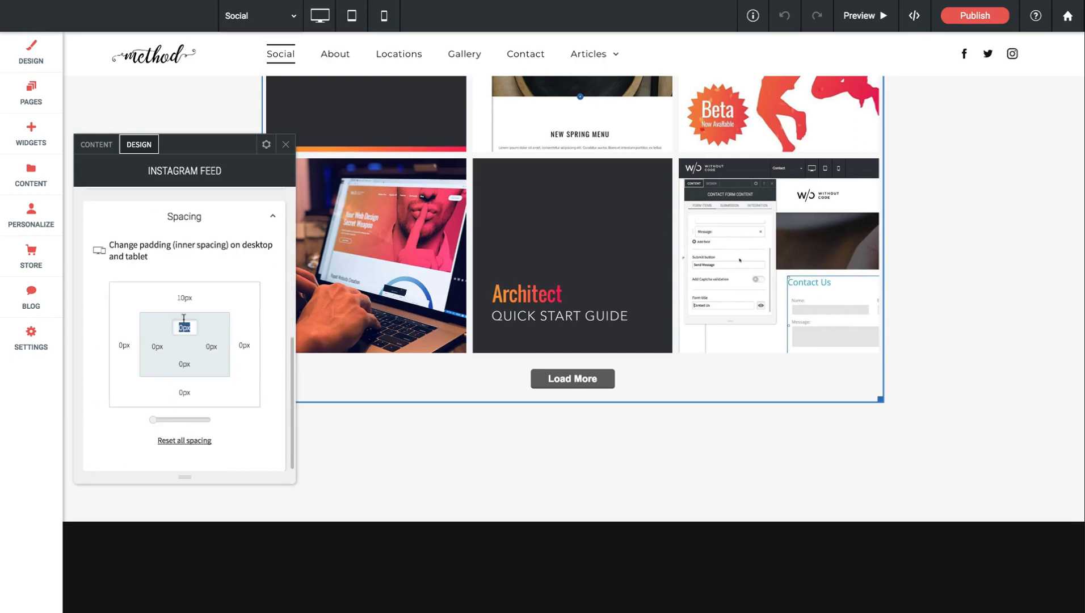